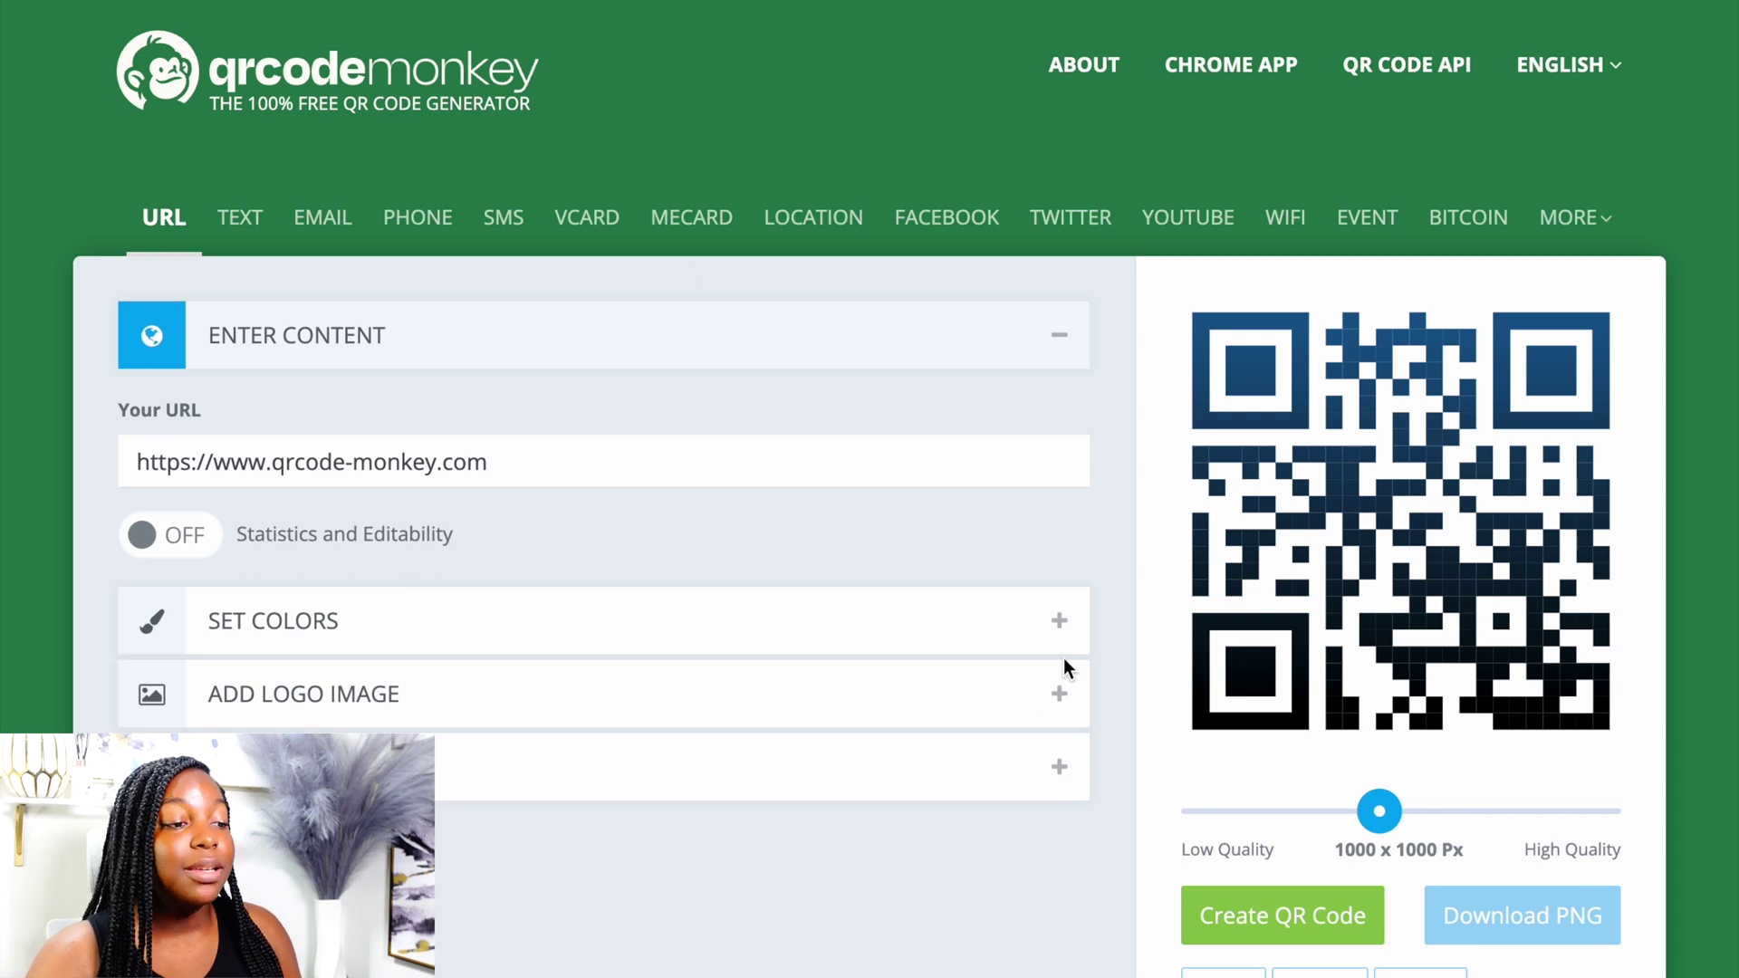
Step: Scroll down the QR Code Monkey URL generator page to view its content form and sample preview
{"action": "scroll", "coordinate": [1063, 668], "scroll_direction": "down", "scroll_amount": 2}
{"action": "left_click", "coordinate": [404, 237]}
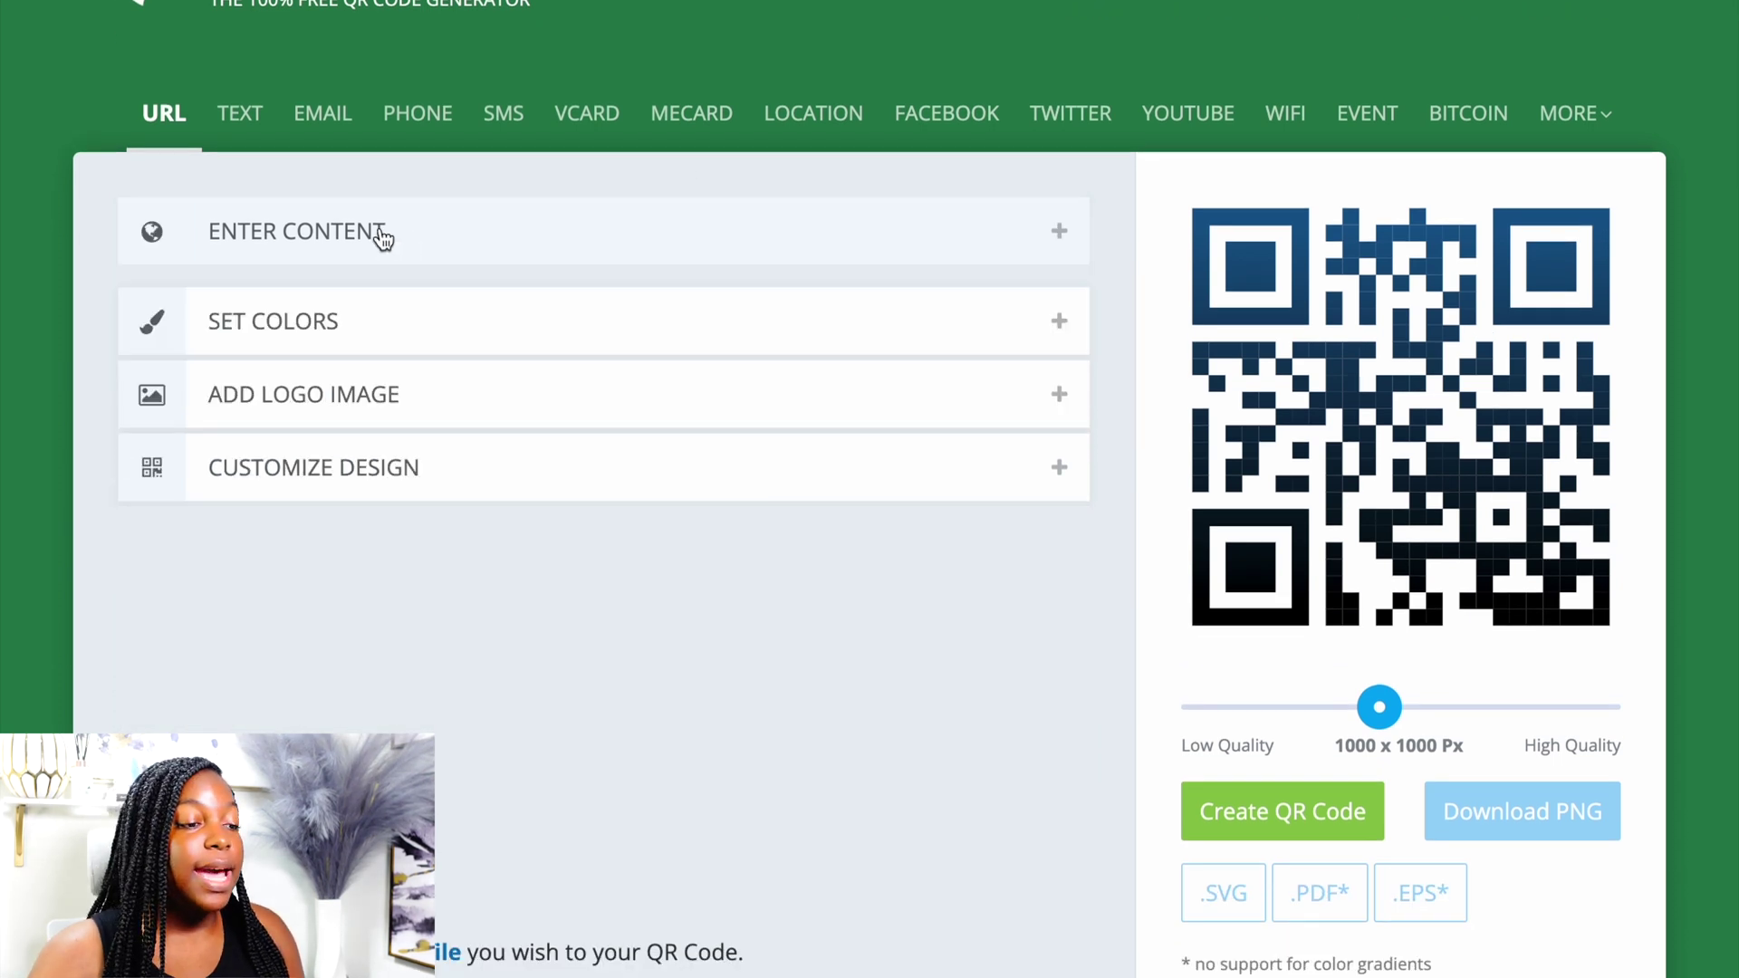
{"action": "left_click", "coordinate": [321, 237]}
{"action": "left_click_drag", "start_coordinate": [557, 366], "coordinate": [123, 366]}
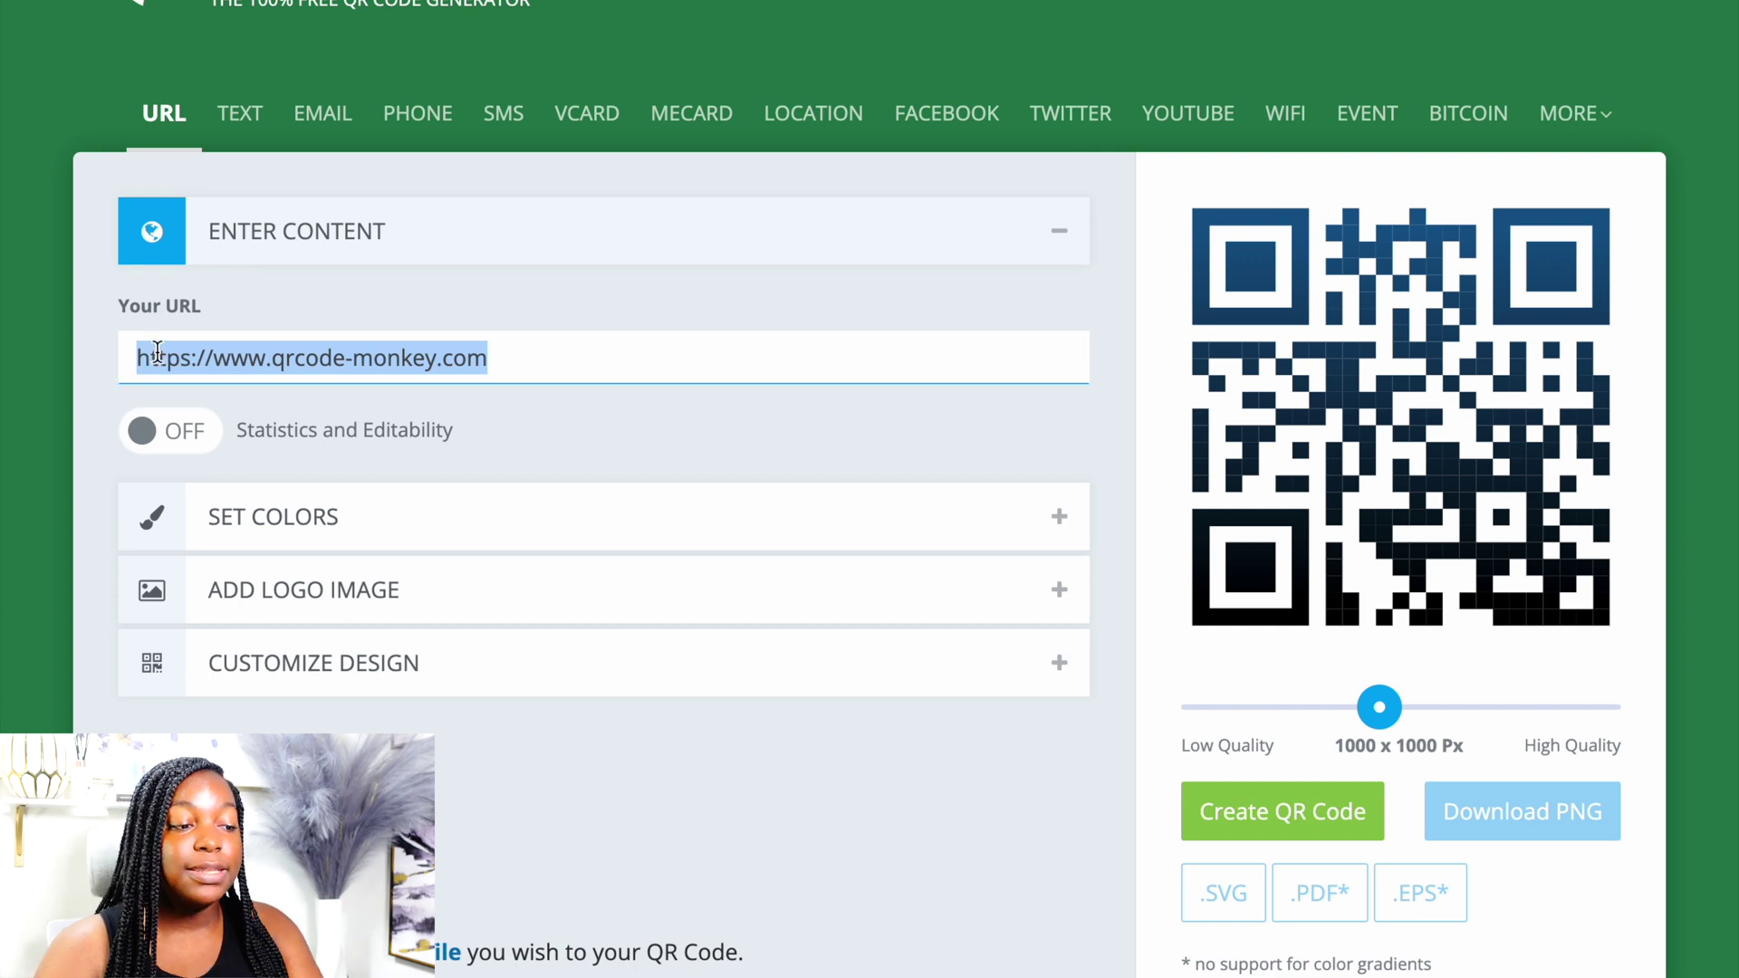
{"action": "key", "text": "BackSpace"}
{"action": "type", "text": "http://www.armire.com"}
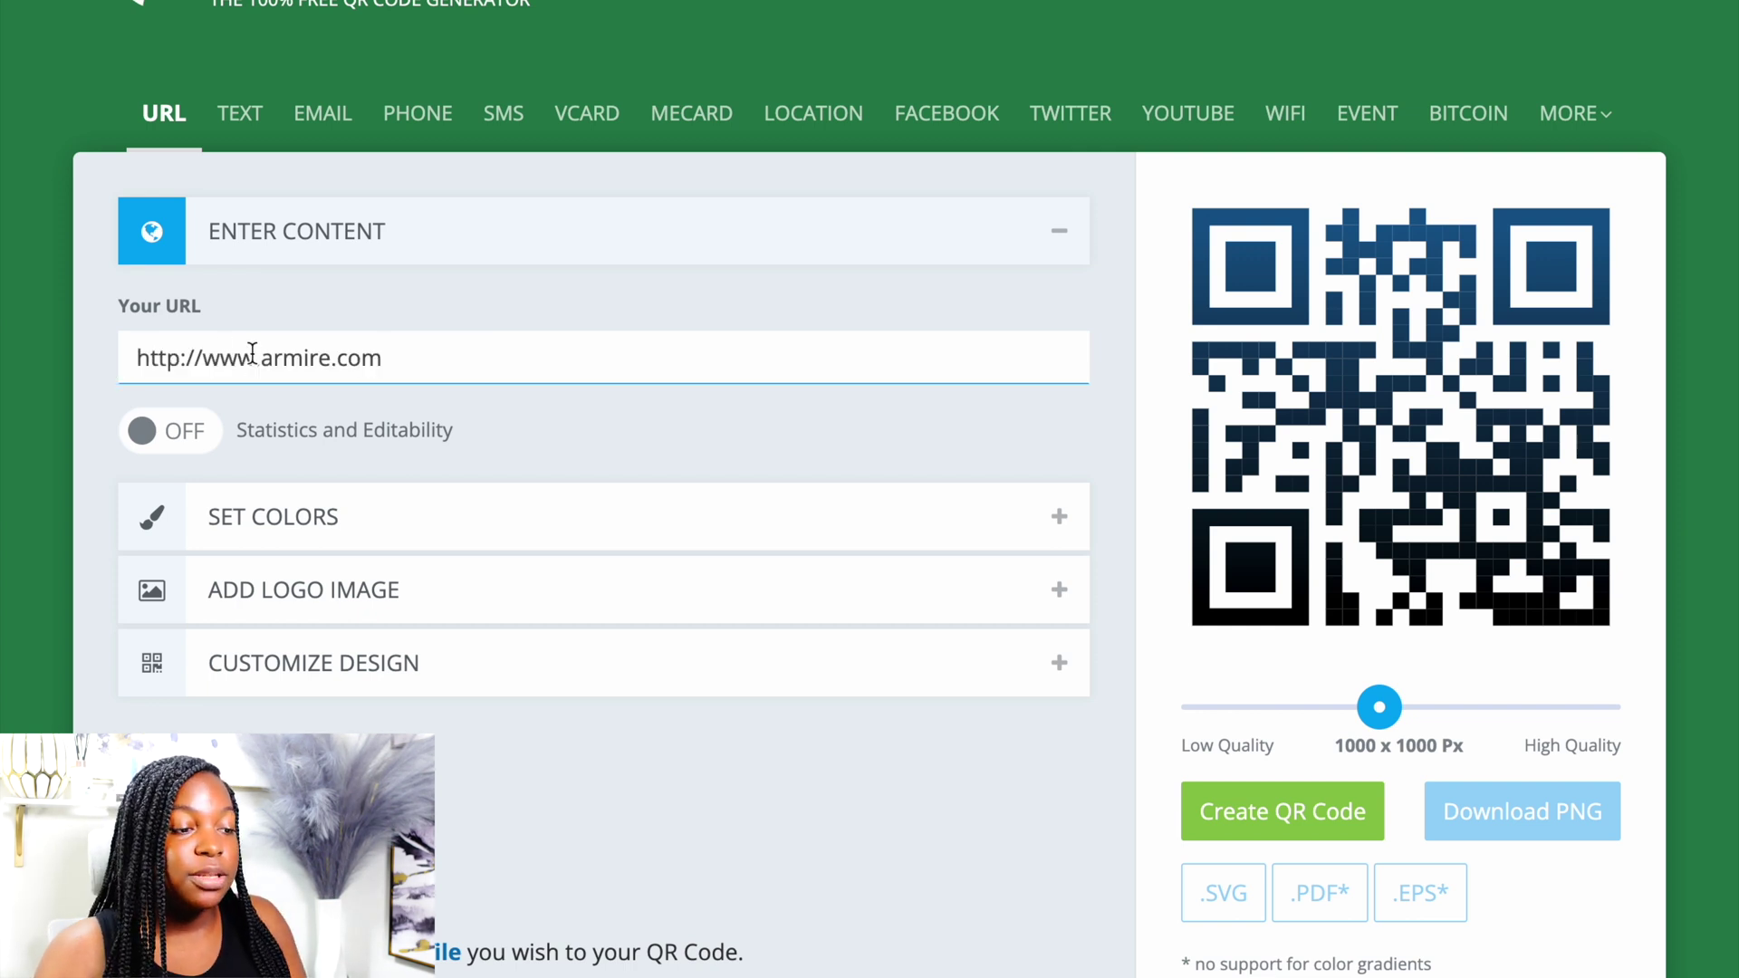
{"action": "left_click", "coordinate": [180, 361]}
{"action": "type", "text": "s"}
{"action": "left_click", "coordinate": [587, 528]}
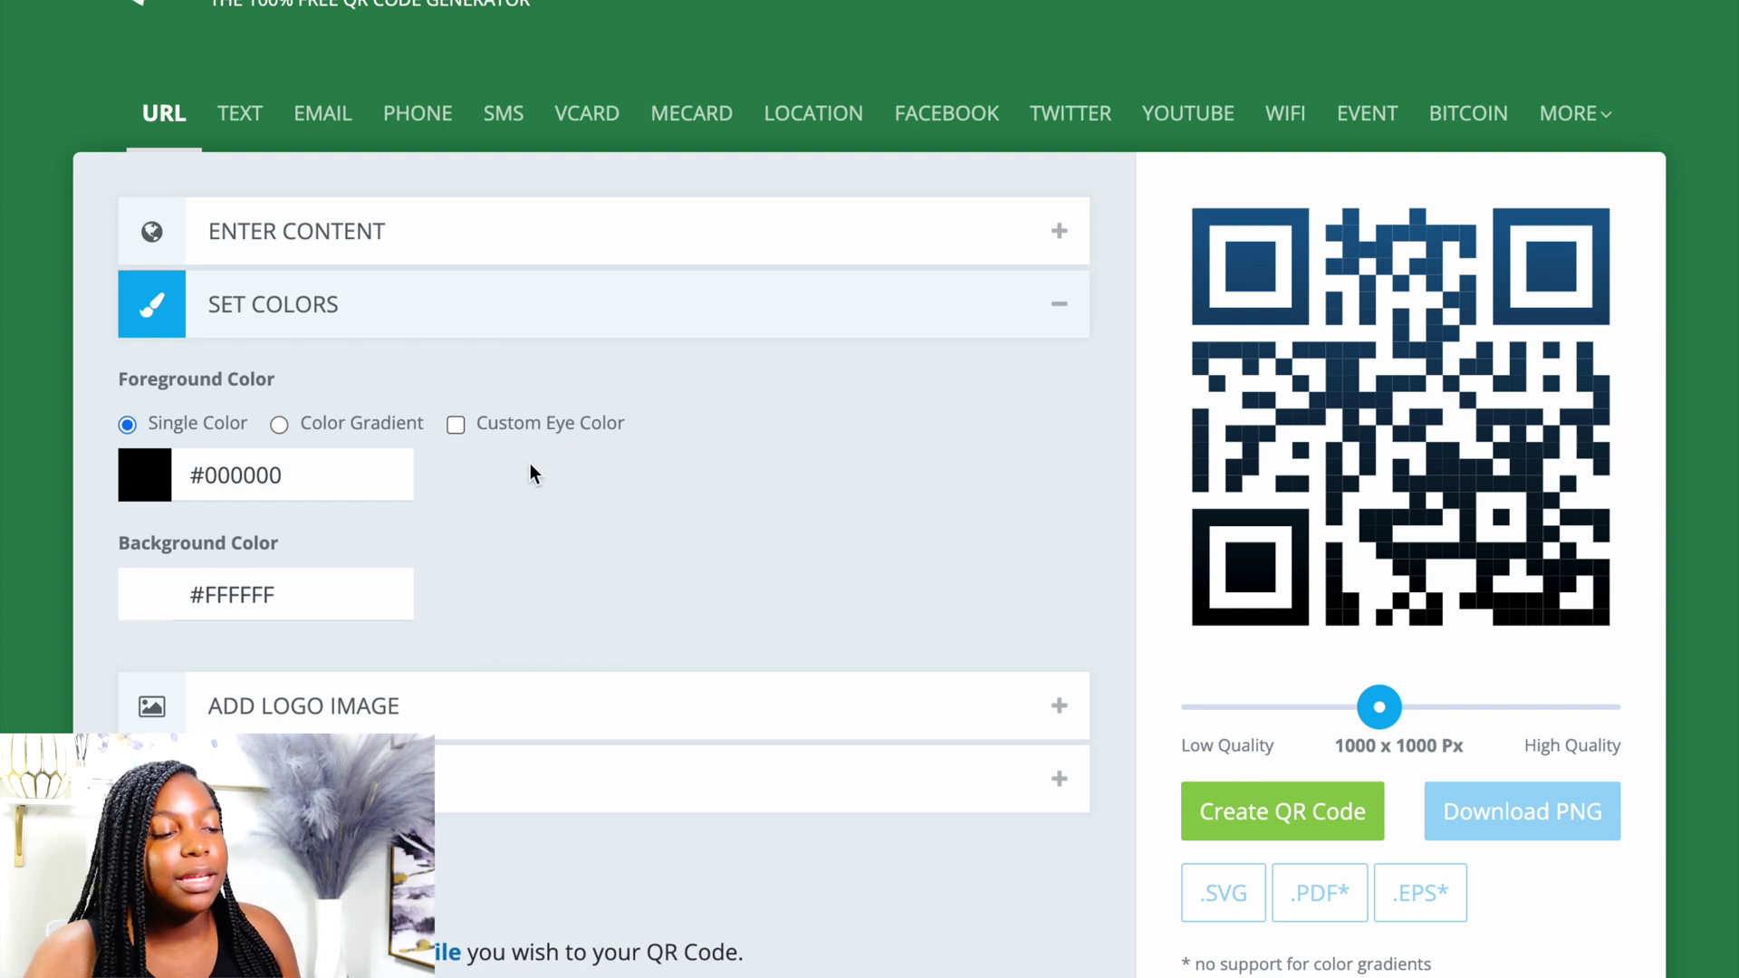
Step: Set the QR foreground colour to red #F11313 and the background to white #FFFFFF
{"action": "left_click", "coordinate": [147, 477]}
{"action": "left_click_drag", "start_coordinate": [121, 715], "coordinate": [362, 567]}
{"action": "scroll", "coordinate": [574, 625], "scroll_direction": "down", "scroll_amount": 1}
{"action": "scroll", "coordinate": [575, 619], "scroll_direction": "down", "scroll_amount": 2}
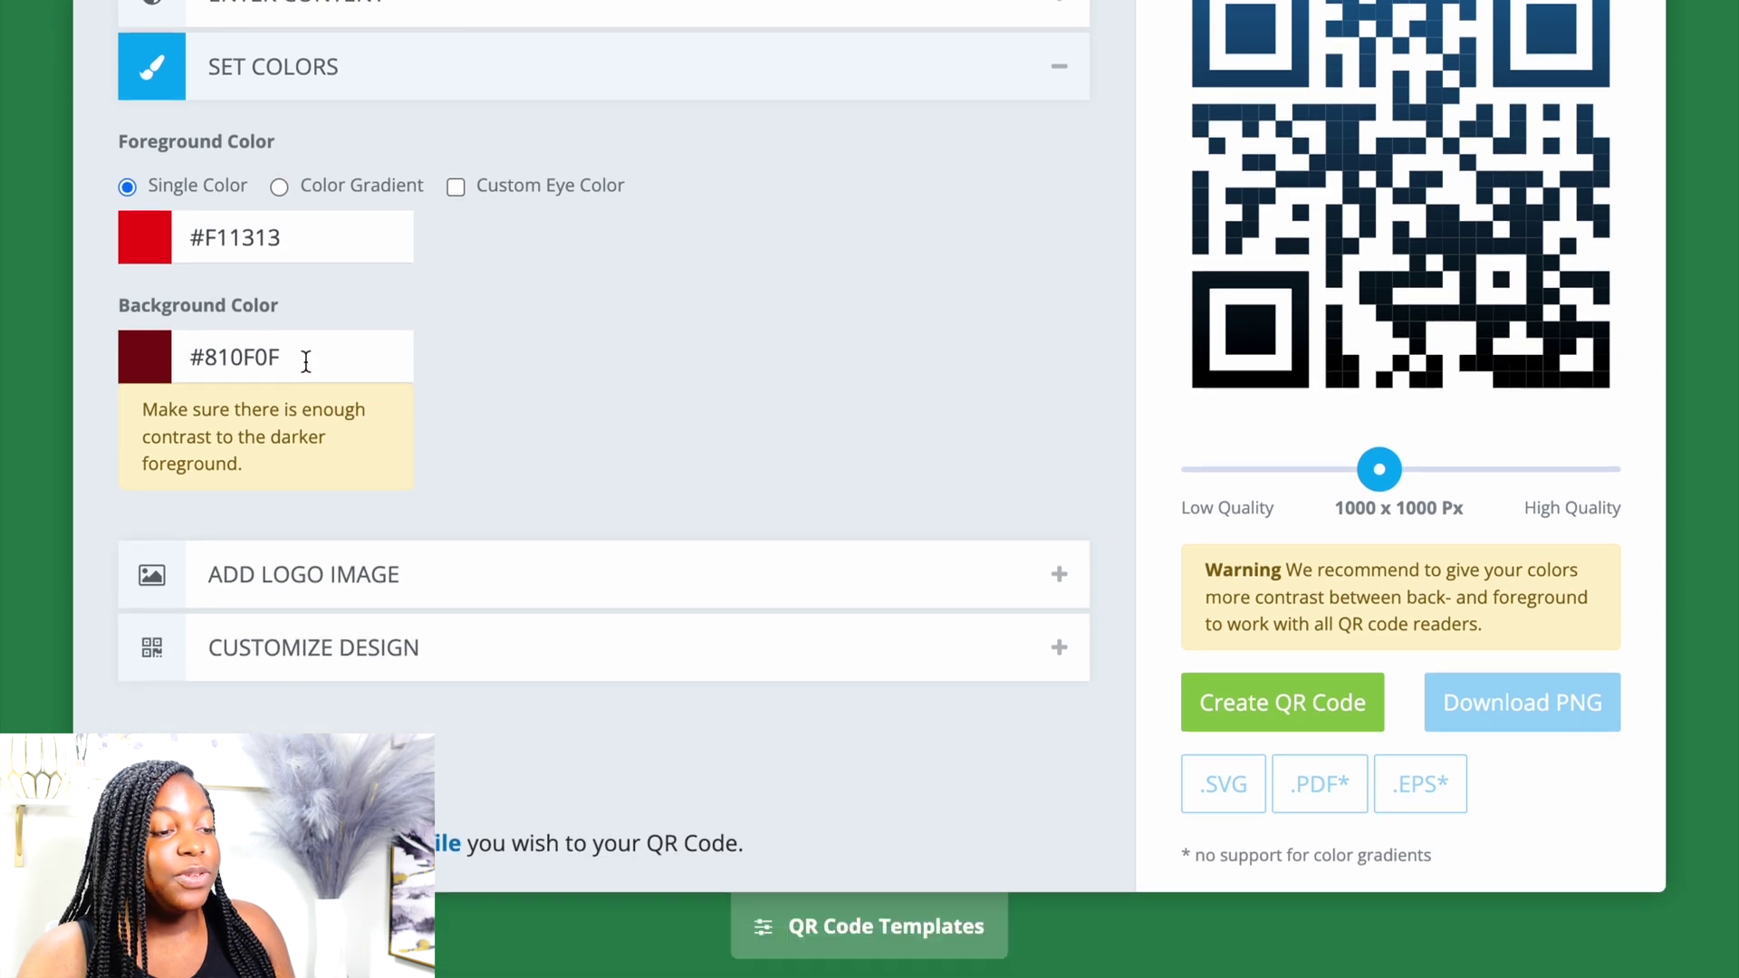
{"action": "left_click", "coordinate": [312, 359]}
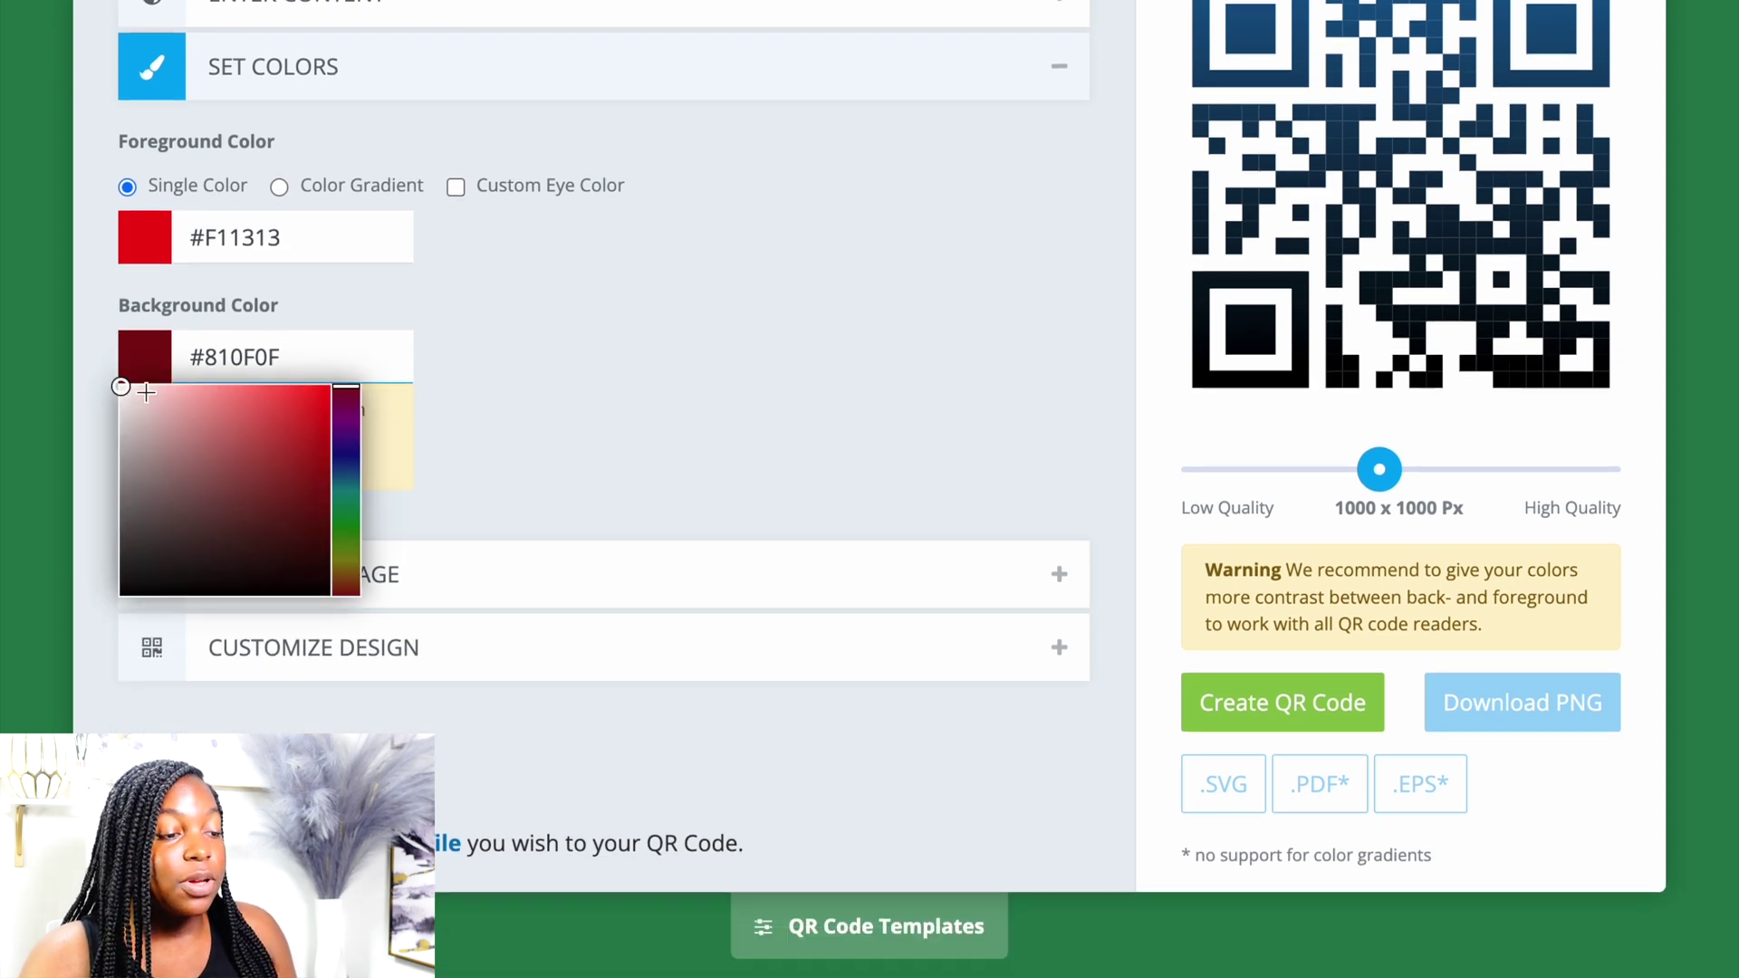
{"action": "left_click_drag", "start_coordinate": [120, 387], "coordinate": [80, 335]}
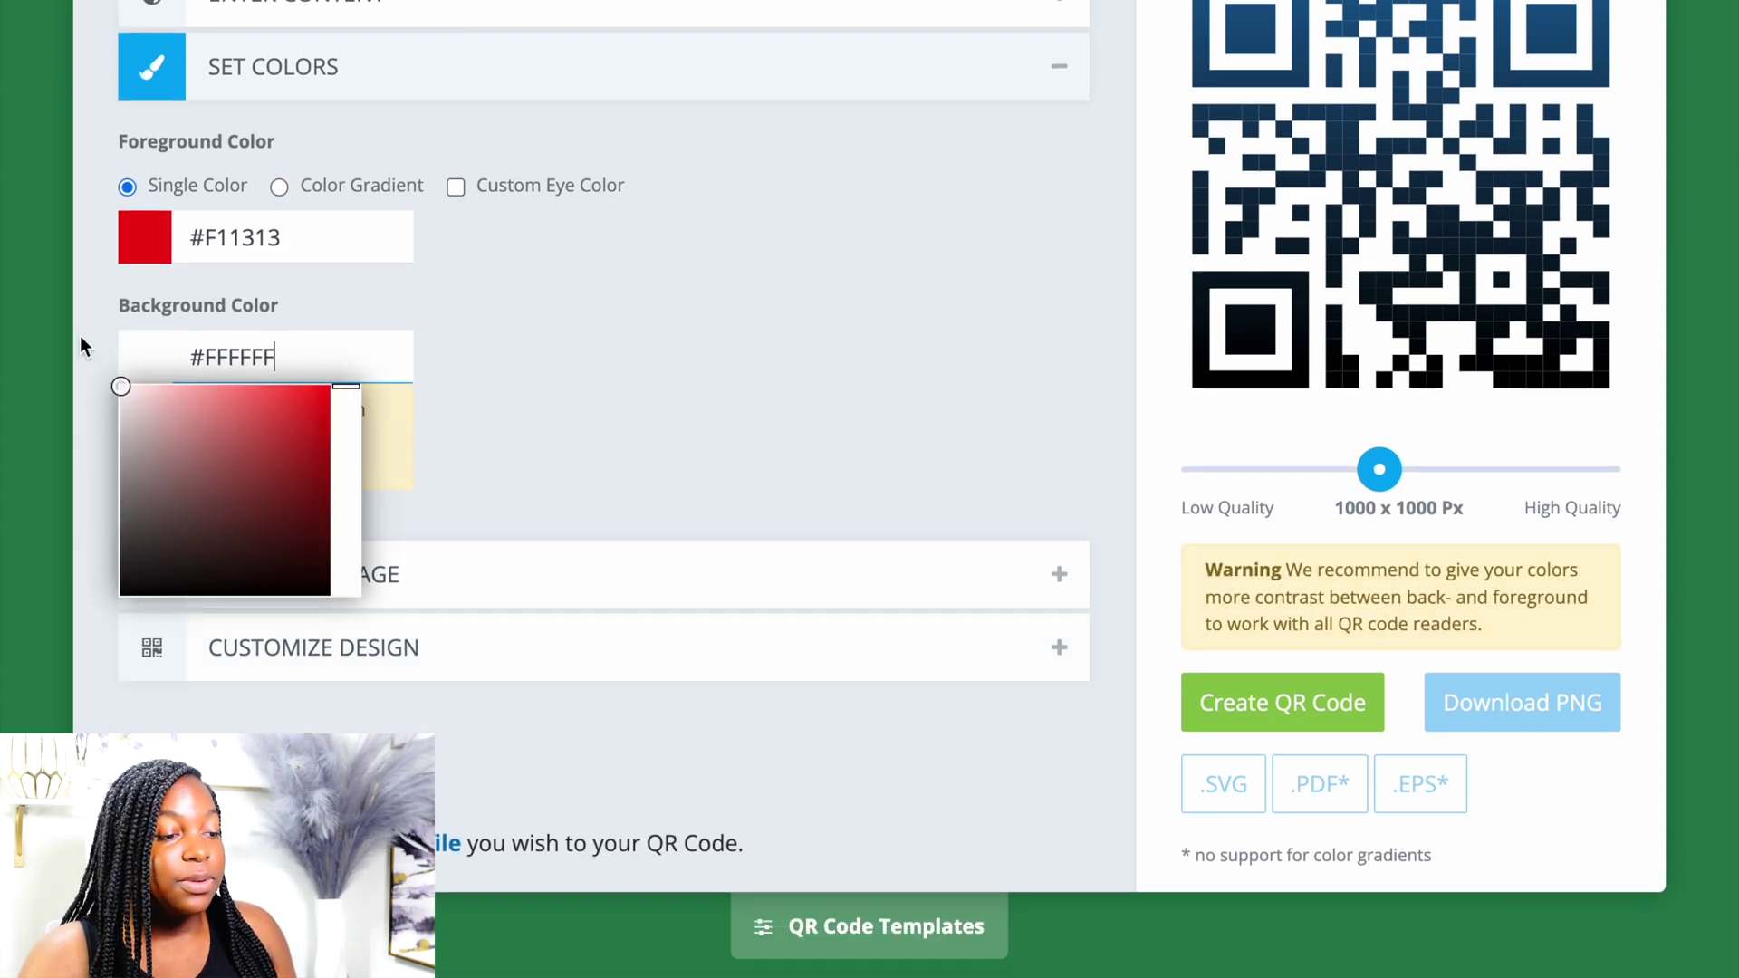
{"action": "left_click", "coordinate": [193, 302]}
Step: Browse the Add Logo Image gallery options
{"action": "left_click", "coordinate": [643, 458]}
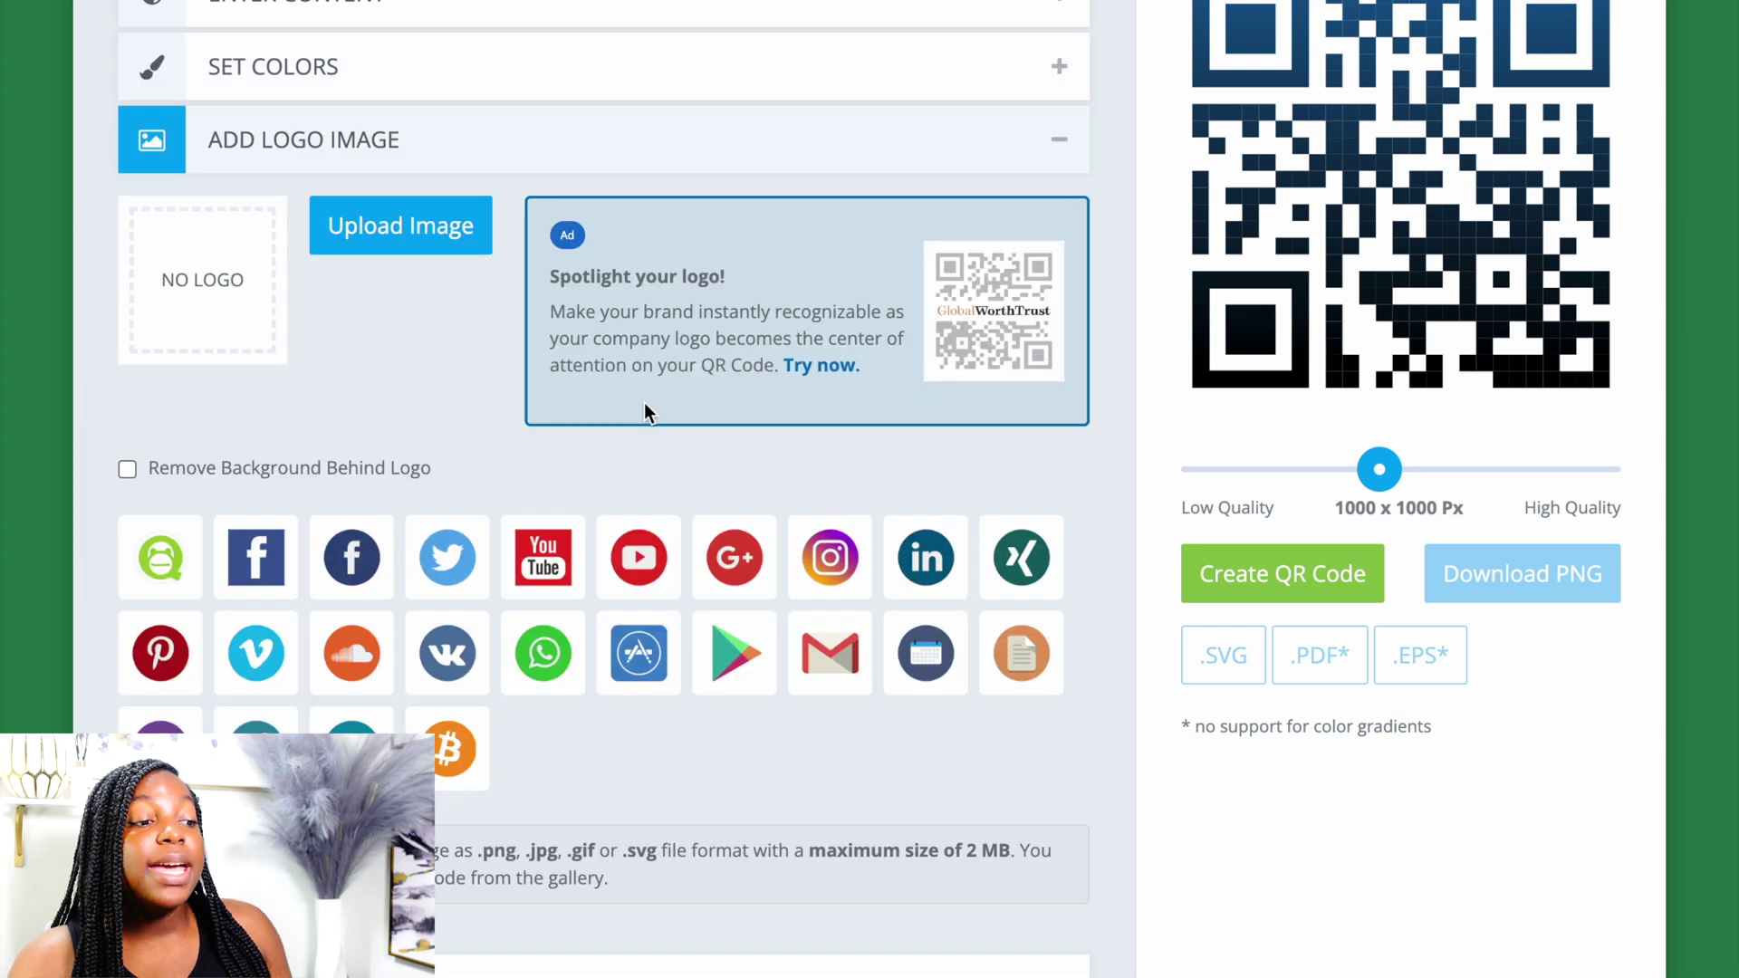
{"action": "scroll", "coordinate": [924, 676], "scroll_direction": "up", "scroll_amount": 4}
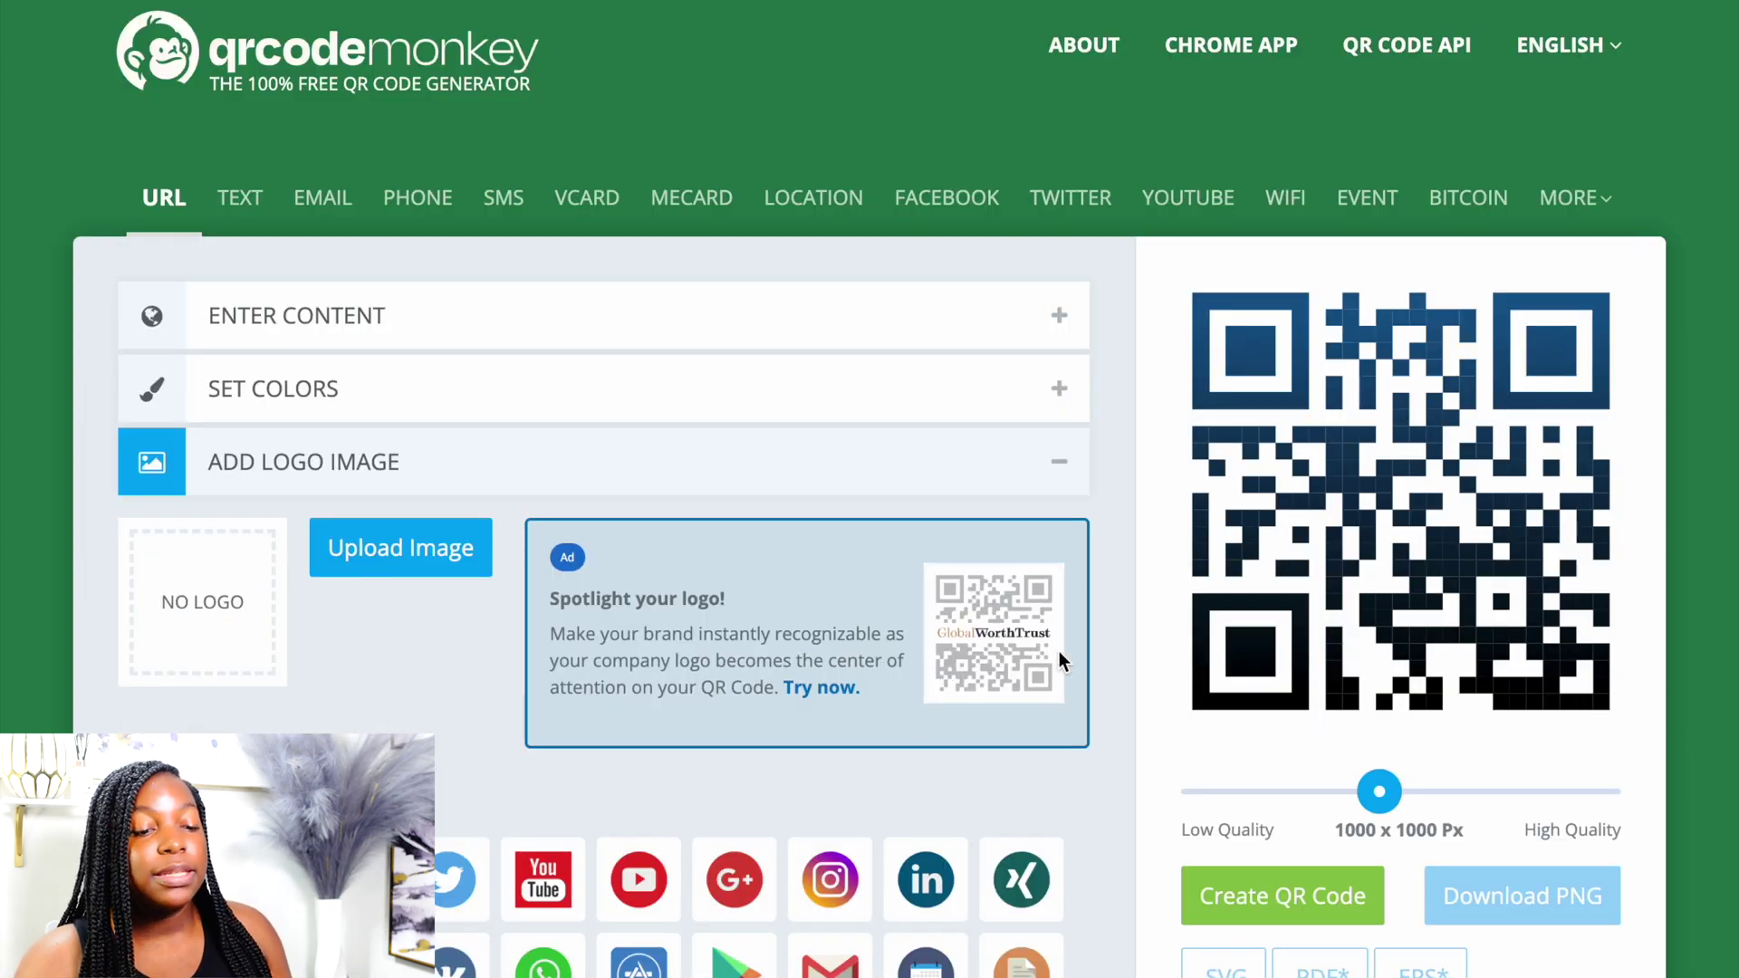
{"action": "scroll", "coordinate": [590, 494], "scroll_direction": "down", "scroll_amount": 6}
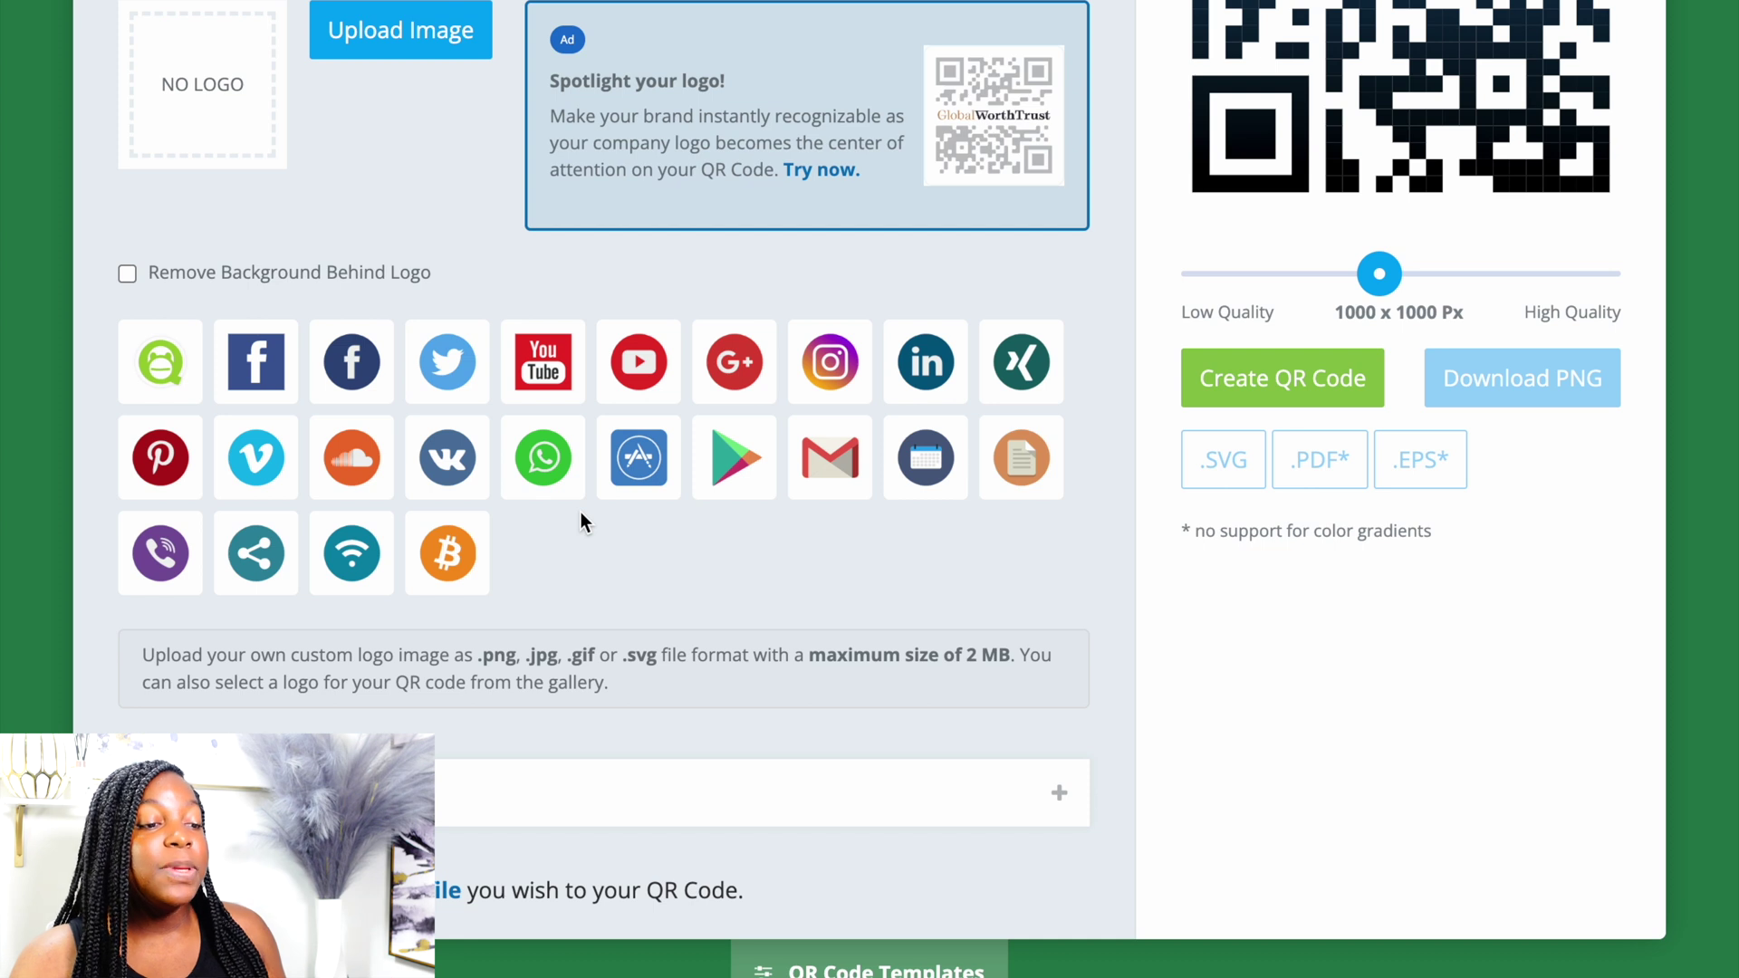
{"action": "scroll", "coordinate": [580, 522], "scroll_direction": "down", "scroll_amount": 2}
Step: Generate the QR code with a dotted body shape and dotted square eye frame
{"action": "left_click", "coordinate": [548, 638]}
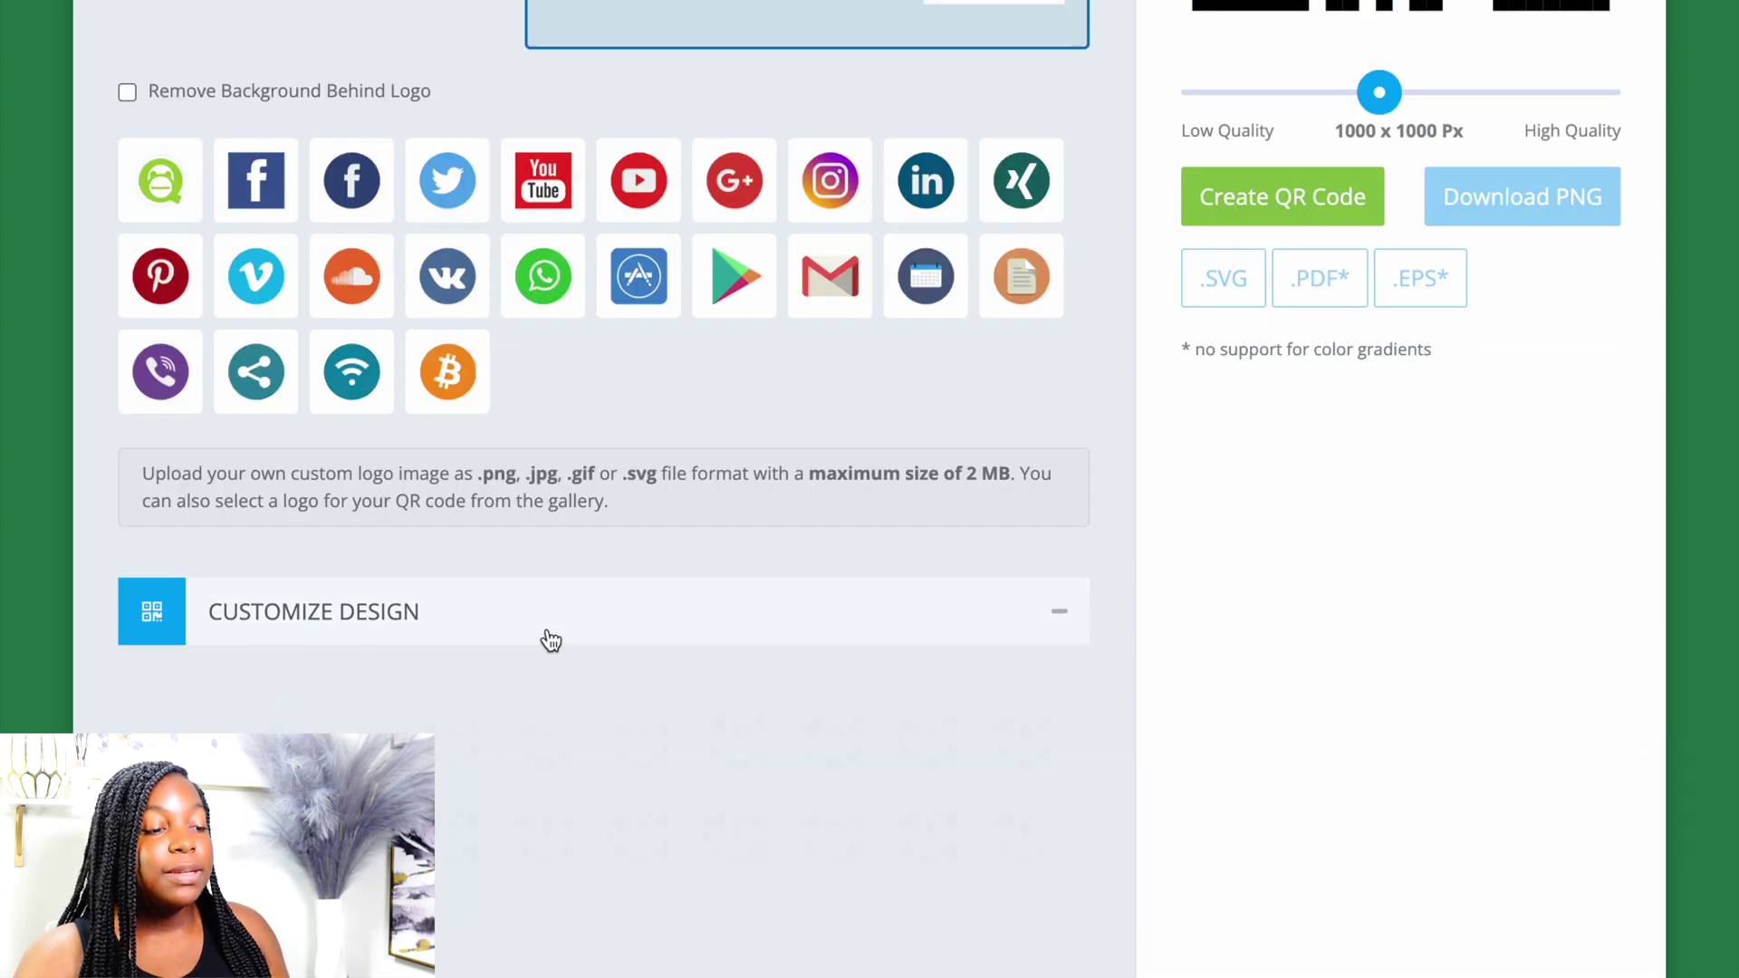
{"action": "scroll", "coordinate": [549, 638], "scroll_direction": "down", "scroll_amount": 8}
{"action": "scroll", "coordinate": [550, 638], "scroll_direction": "up", "scroll_amount": 5}
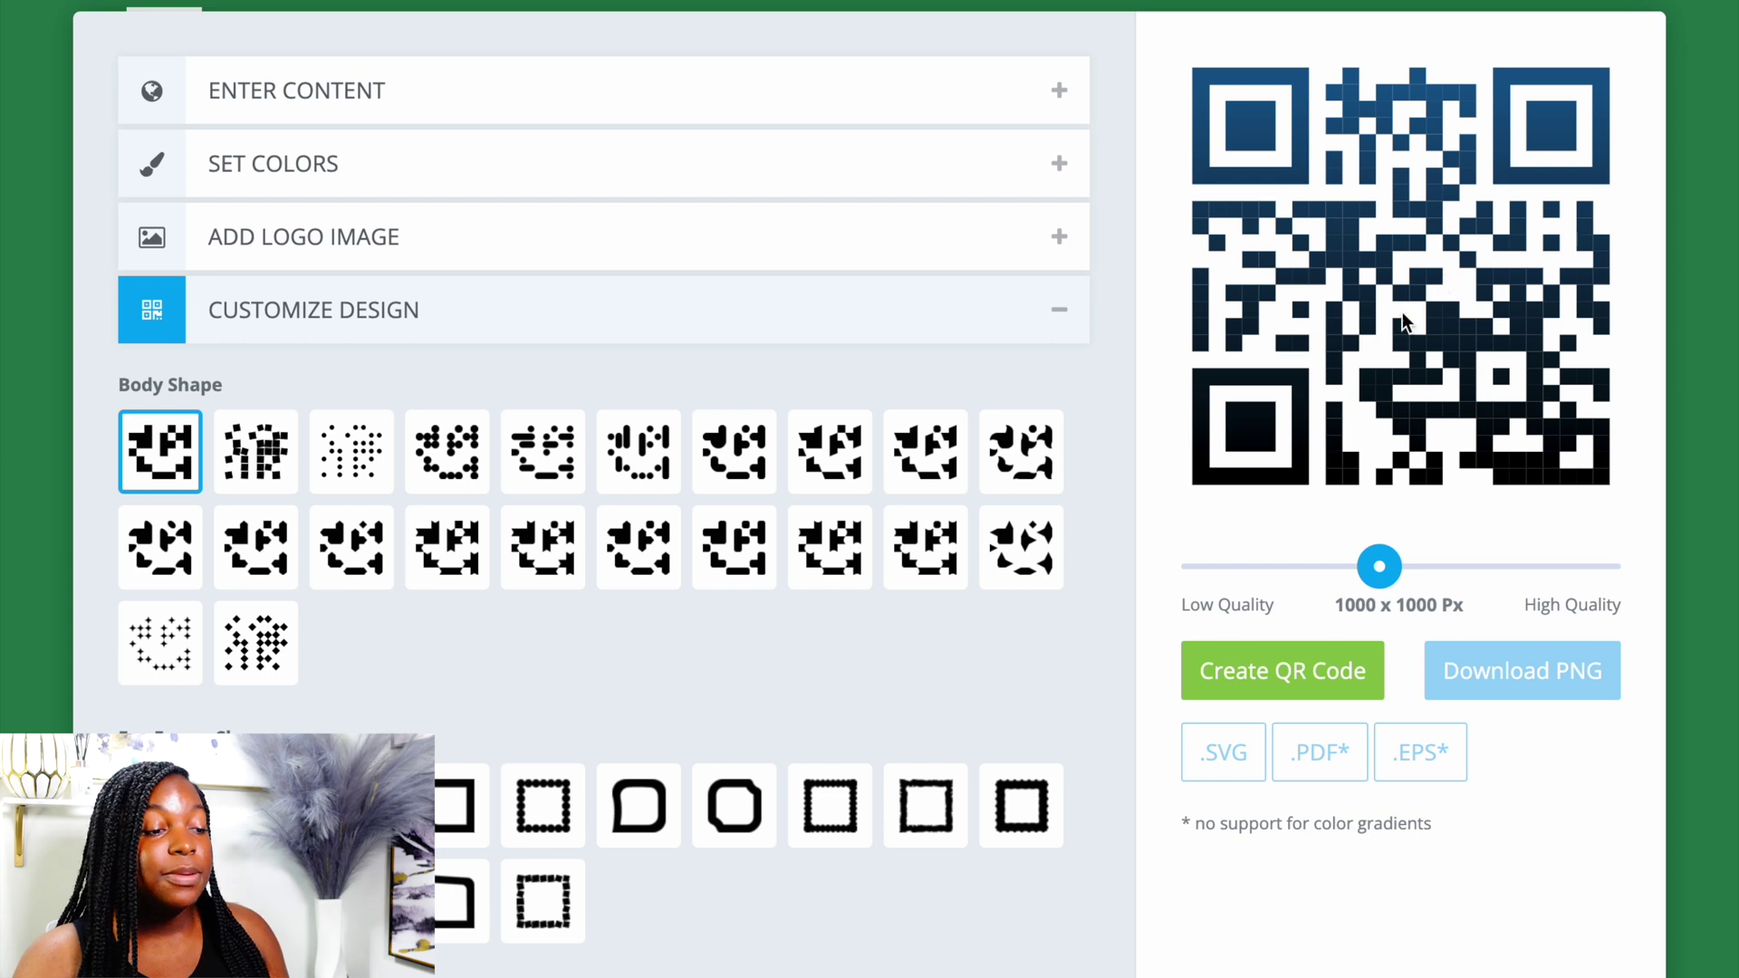
{"action": "left_click", "coordinate": [255, 451]}
{"action": "scroll", "coordinate": [355, 694], "scroll_direction": "down", "scroll_amount": 4}
{"action": "left_click", "coordinate": [544, 403]}
{"action": "scroll", "coordinate": [1319, 291], "scroll_direction": "up", "scroll_amount": 2}
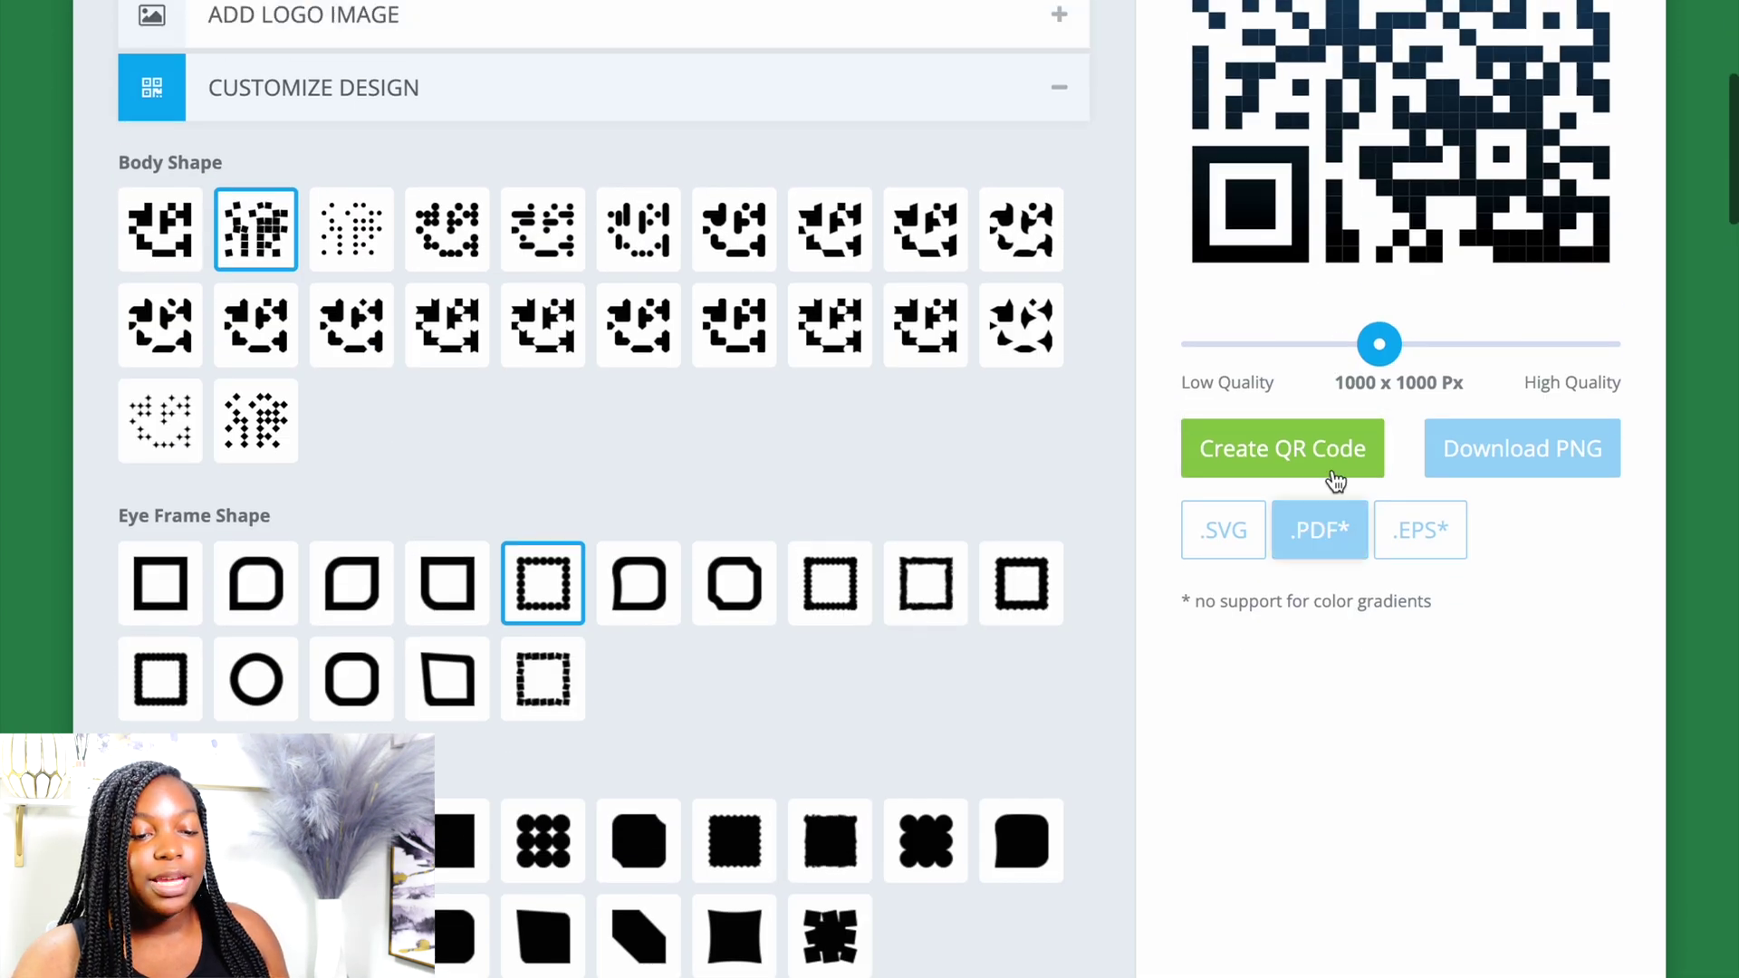
{"action": "left_click", "coordinate": [1330, 447]}
Step: Regenerate the QR code as plain black square modules with square eye frames
{"action": "scroll", "coordinate": [1330, 447], "scroll_direction": "up", "scroll_amount": 3}
{"action": "left_click", "coordinate": [462, 284]}
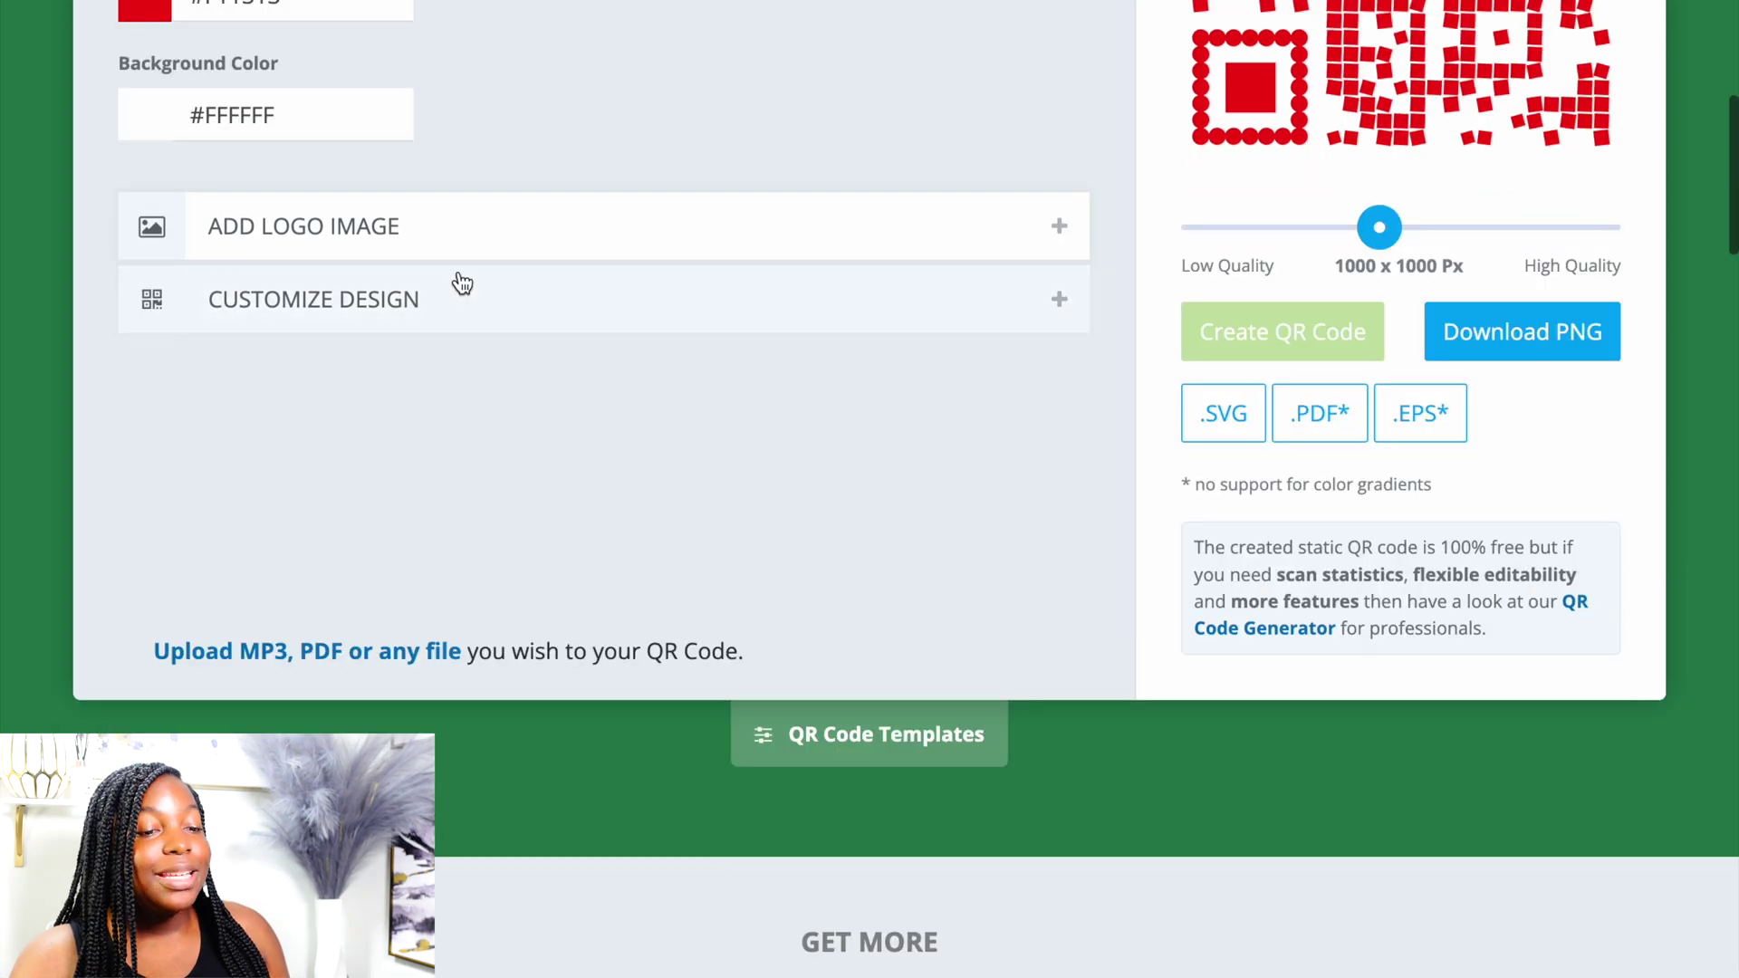
{"action": "scroll", "coordinate": [460, 281], "scroll_direction": "up", "scroll_amount": 4}
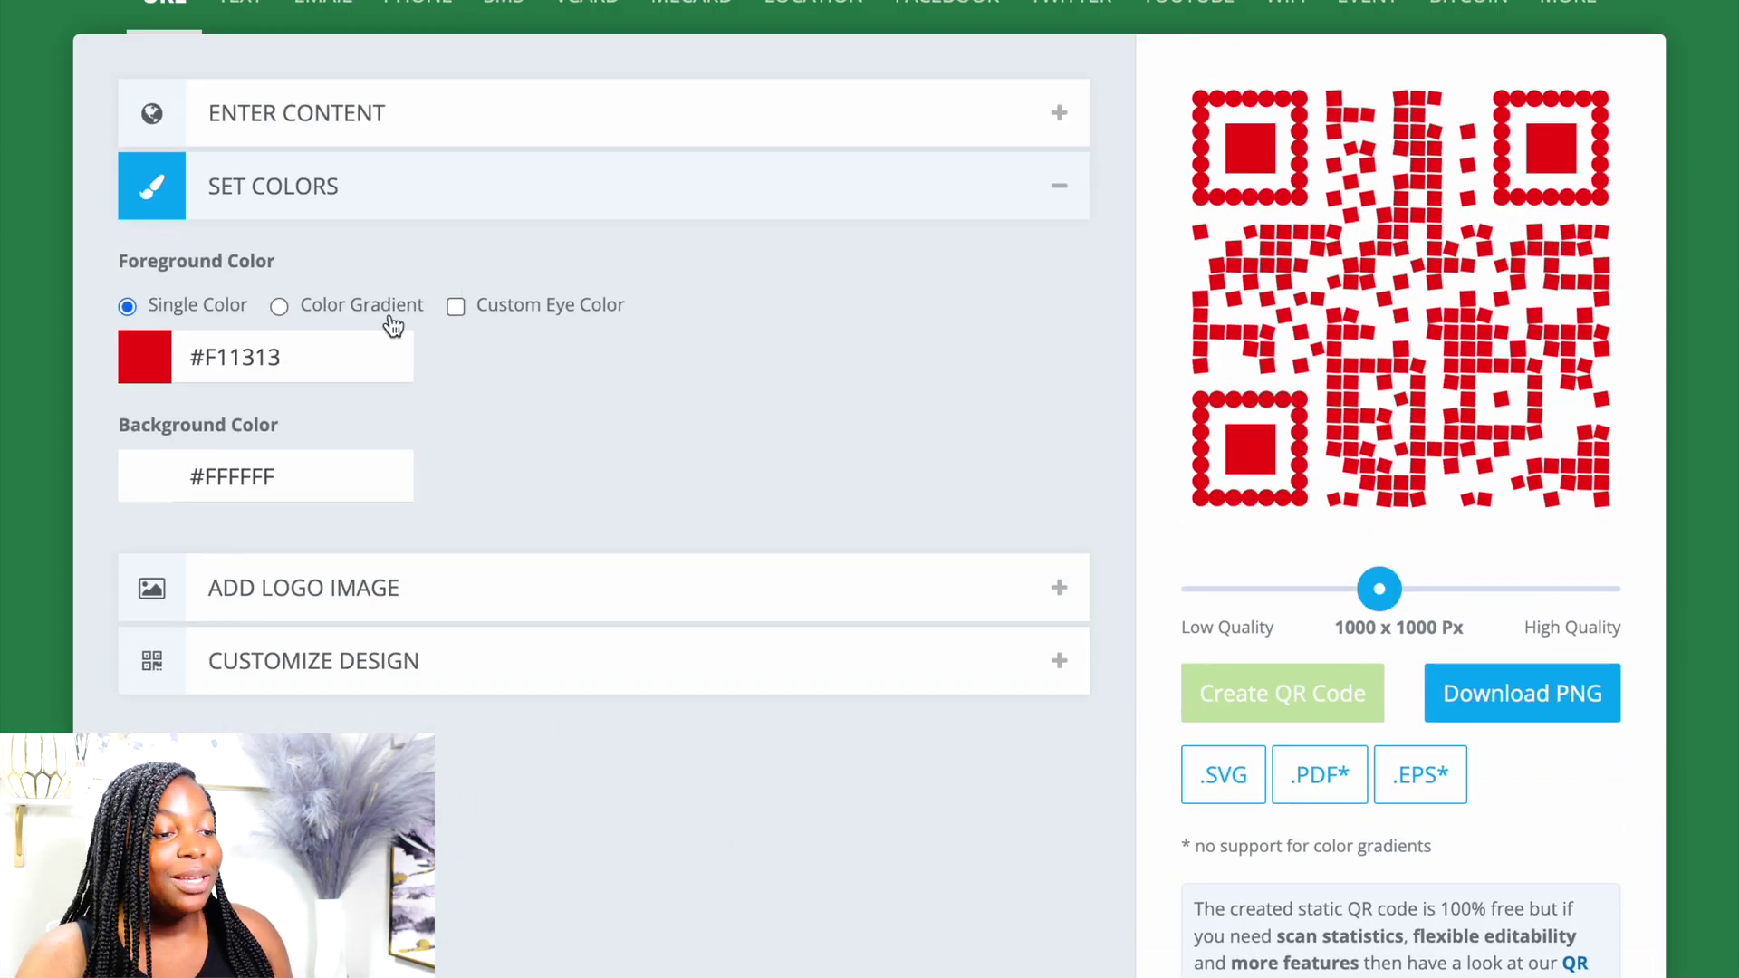
{"action": "scroll", "coordinate": [486, 591], "scroll_direction": "down", "scroll_amount": 2}
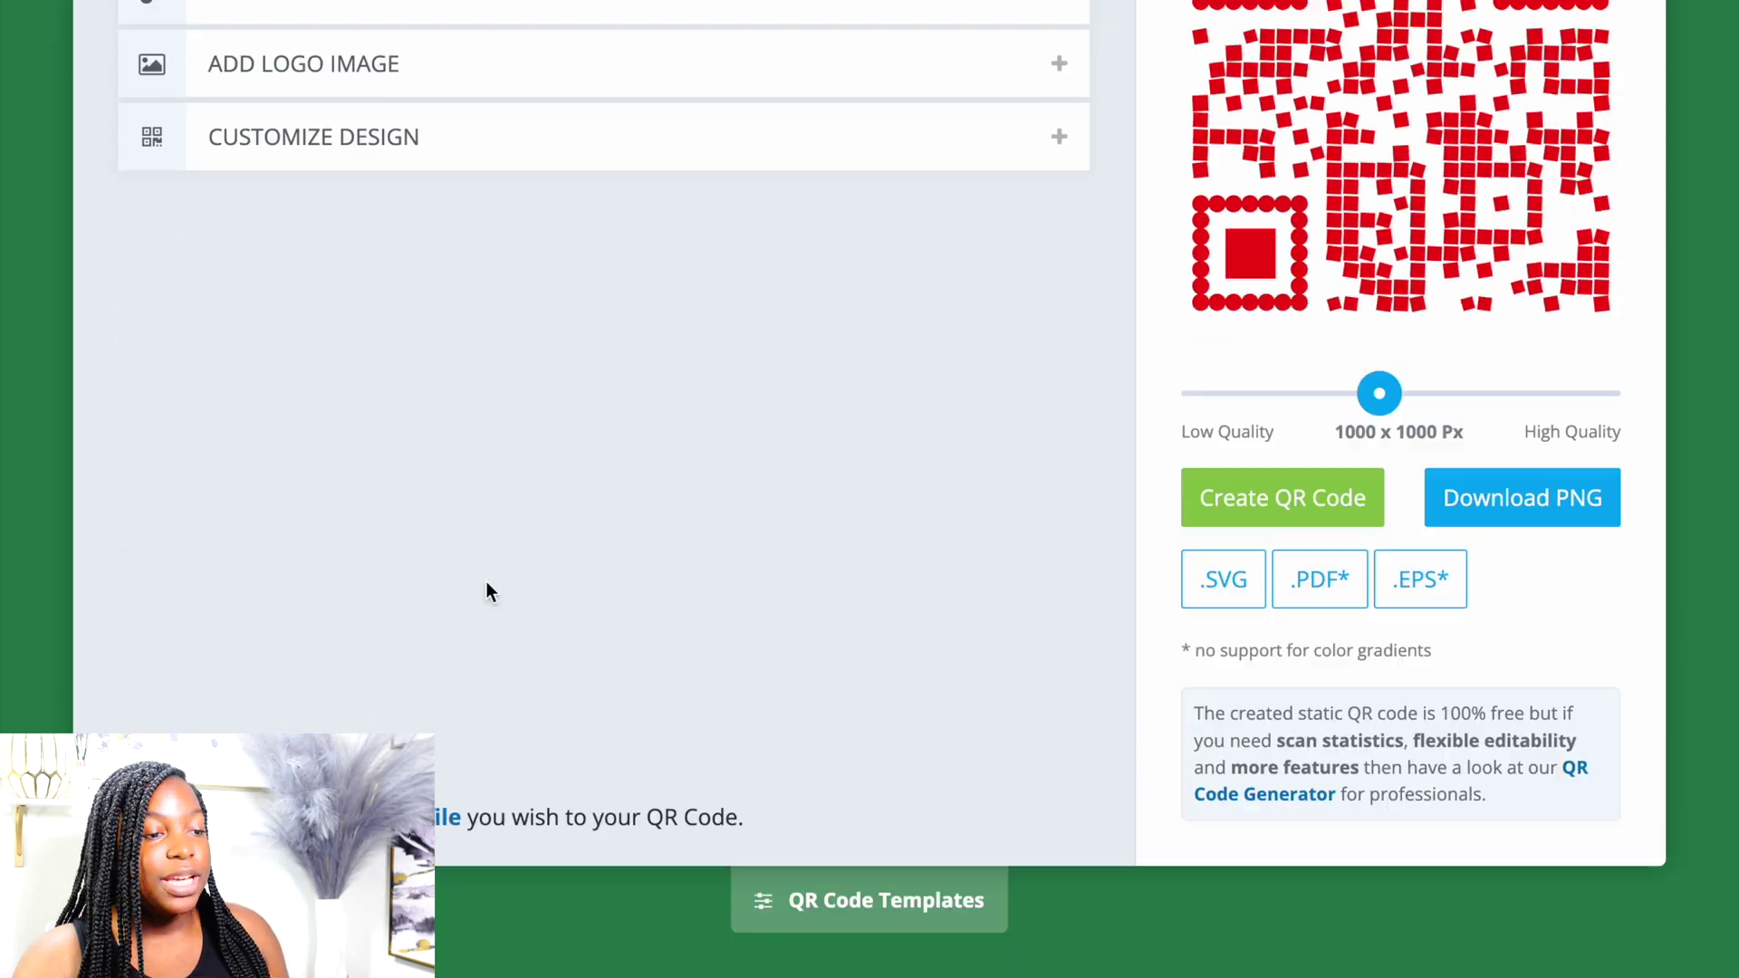
{"action": "left_click", "coordinate": [458, 166]}
{"action": "scroll", "coordinate": [181, 706], "scroll_direction": "up", "scroll_amount": 5}
{"action": "scroll", "coordinate": [217, 593], "scroll_direction": "down", "scroll_amount": 2}
{"action": "scroll", "coordinate": [218, 593], "scroll_direction": "down", "scroll_amount": 1}
{"action": "left_click", "coordinate": [1252, 677]}
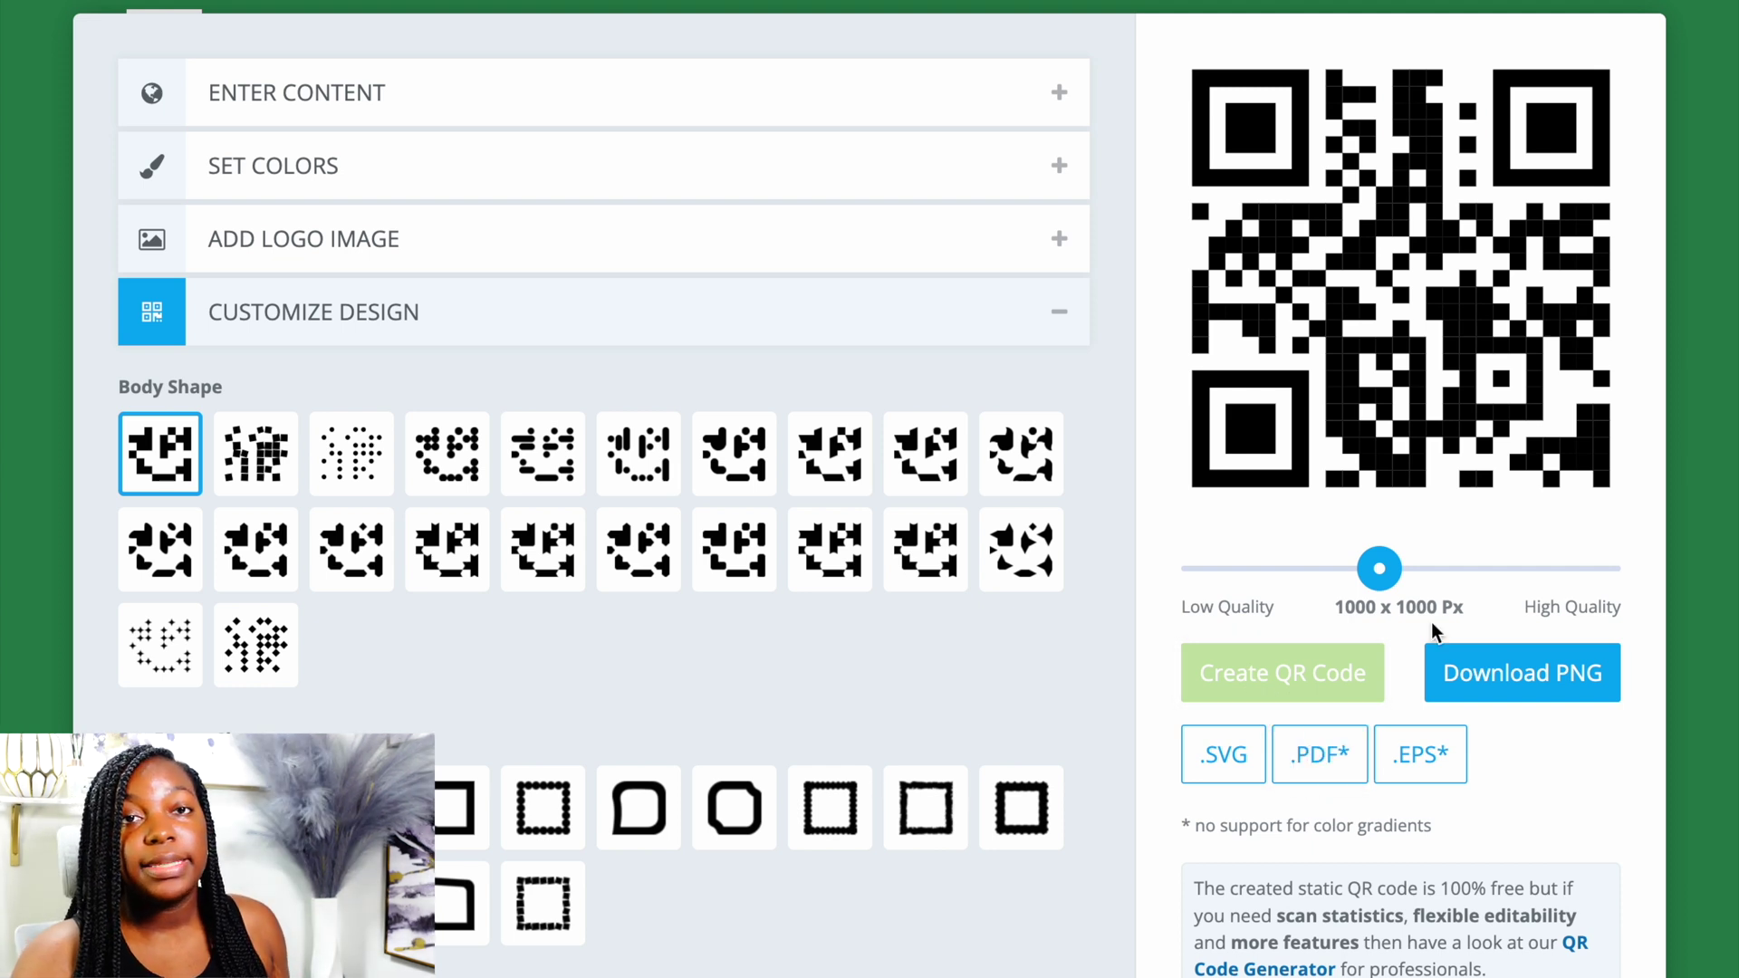
Step: Download the QR code as qr-code.png and open the image briefly to check it
{"action": "left_click", "coordinate": [1514, 679]}
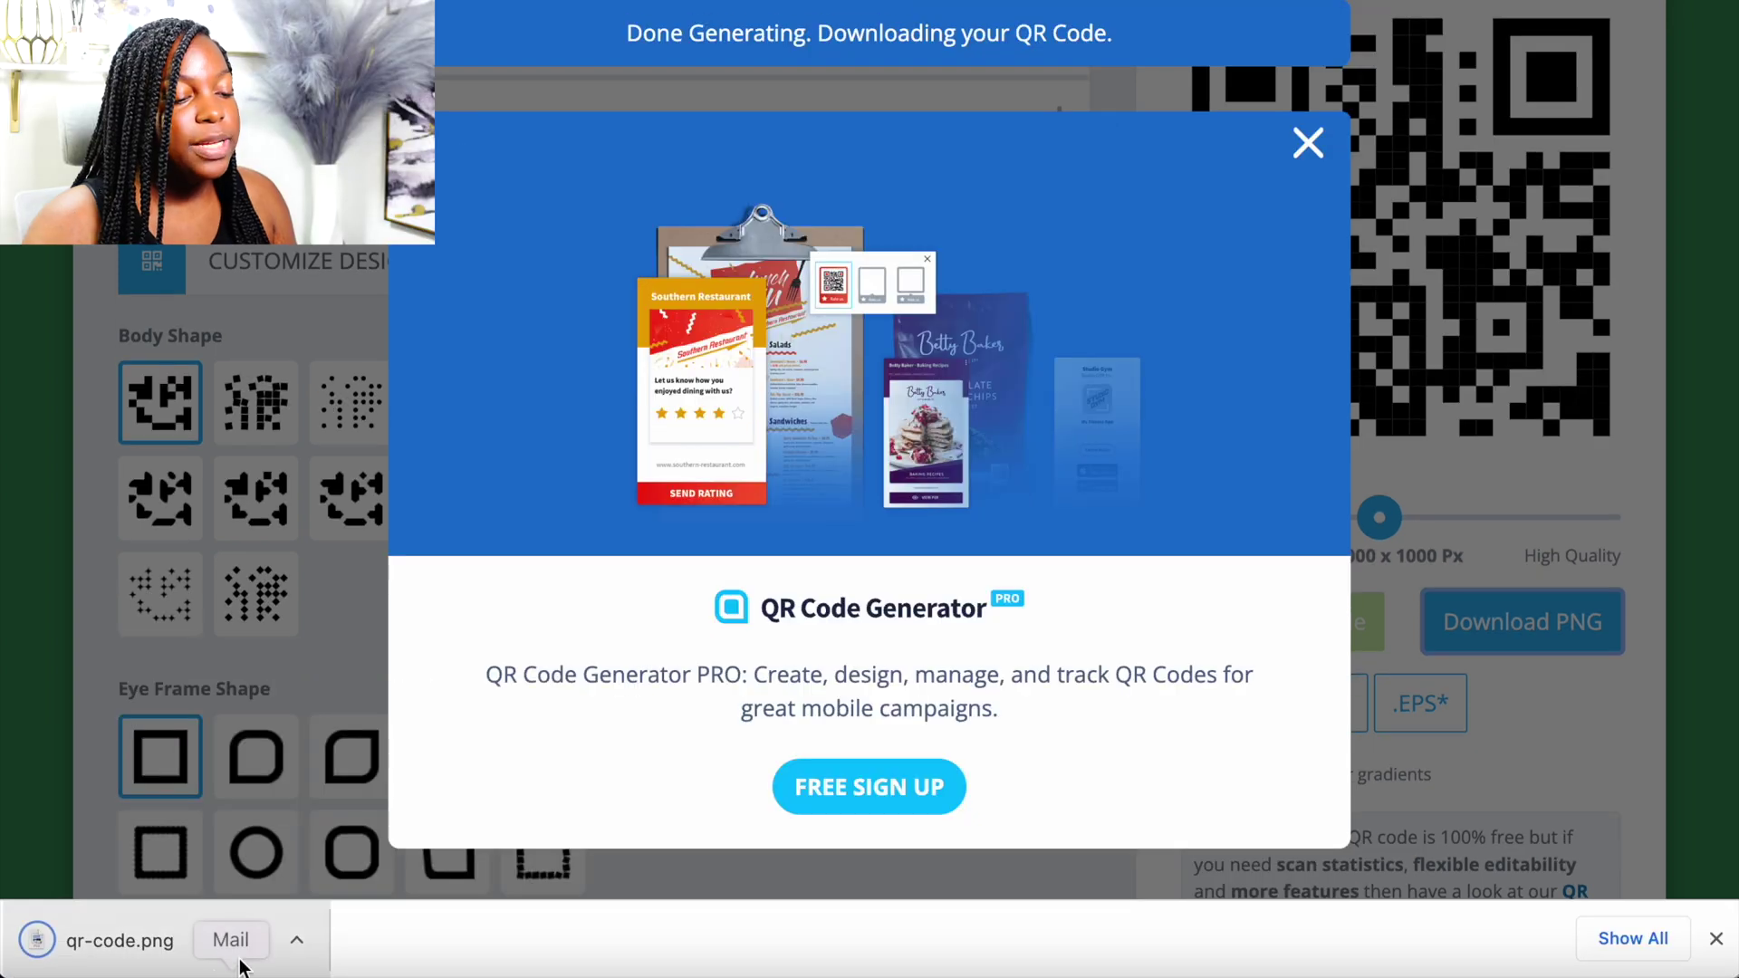
{"action": "left_click", "coordinate": [262, 935]}
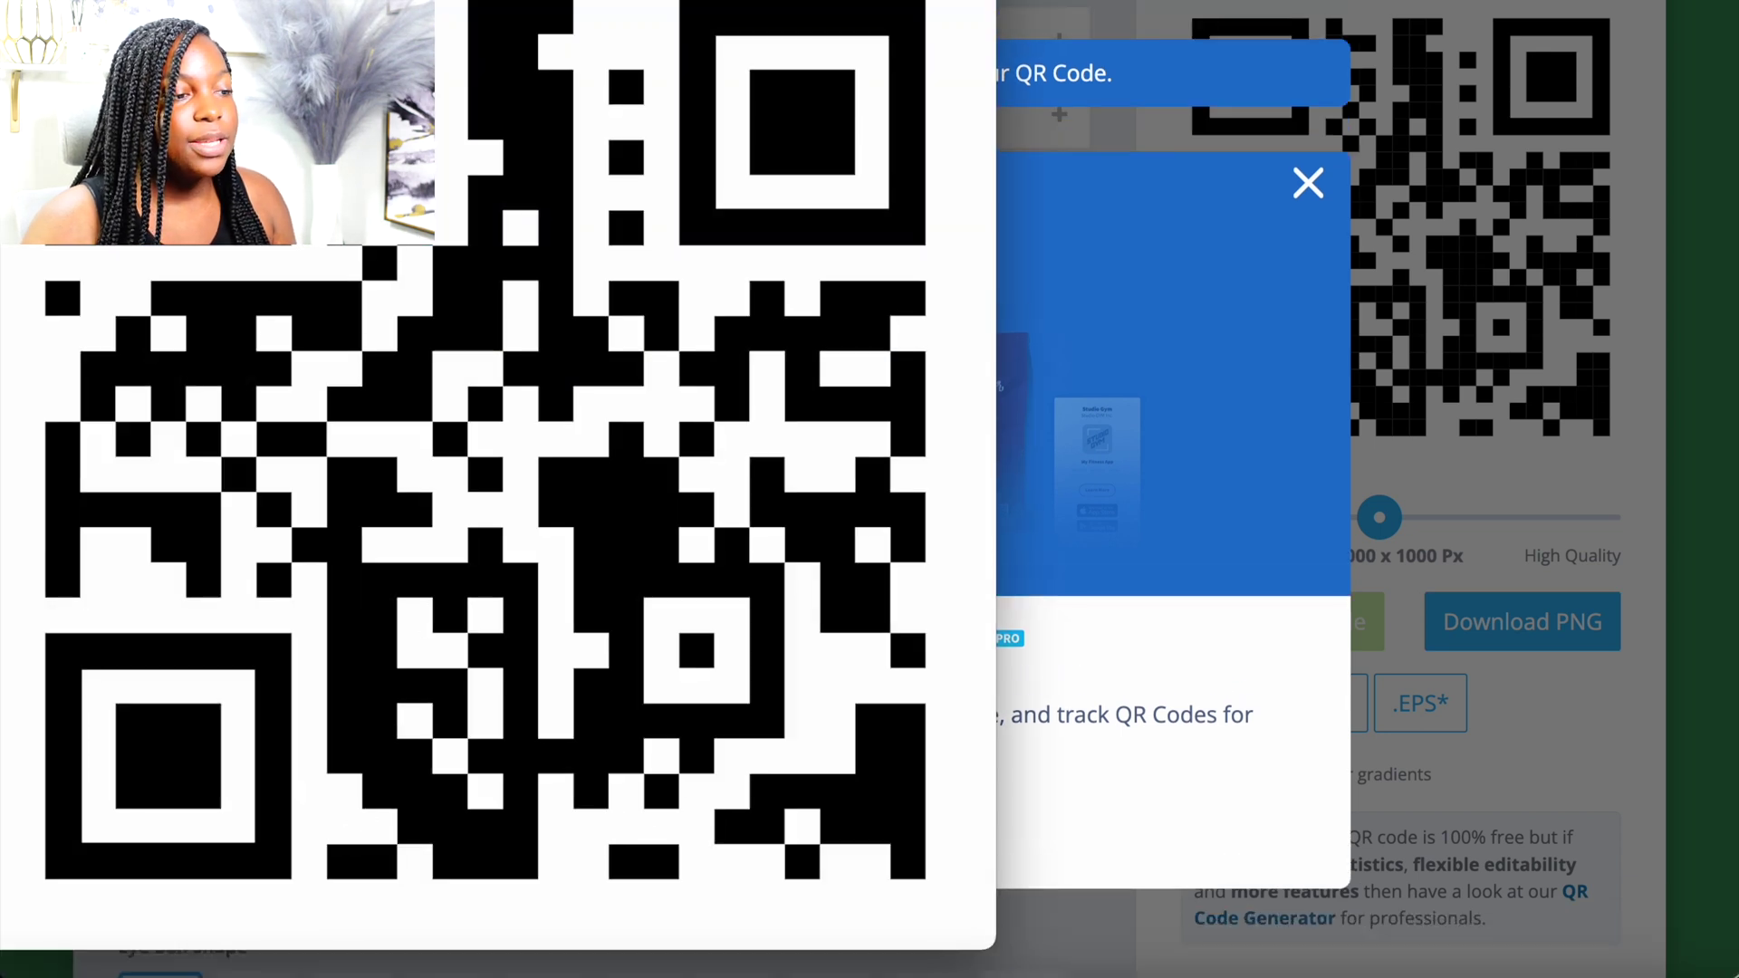
{"action": "key", "text": "super+w"}
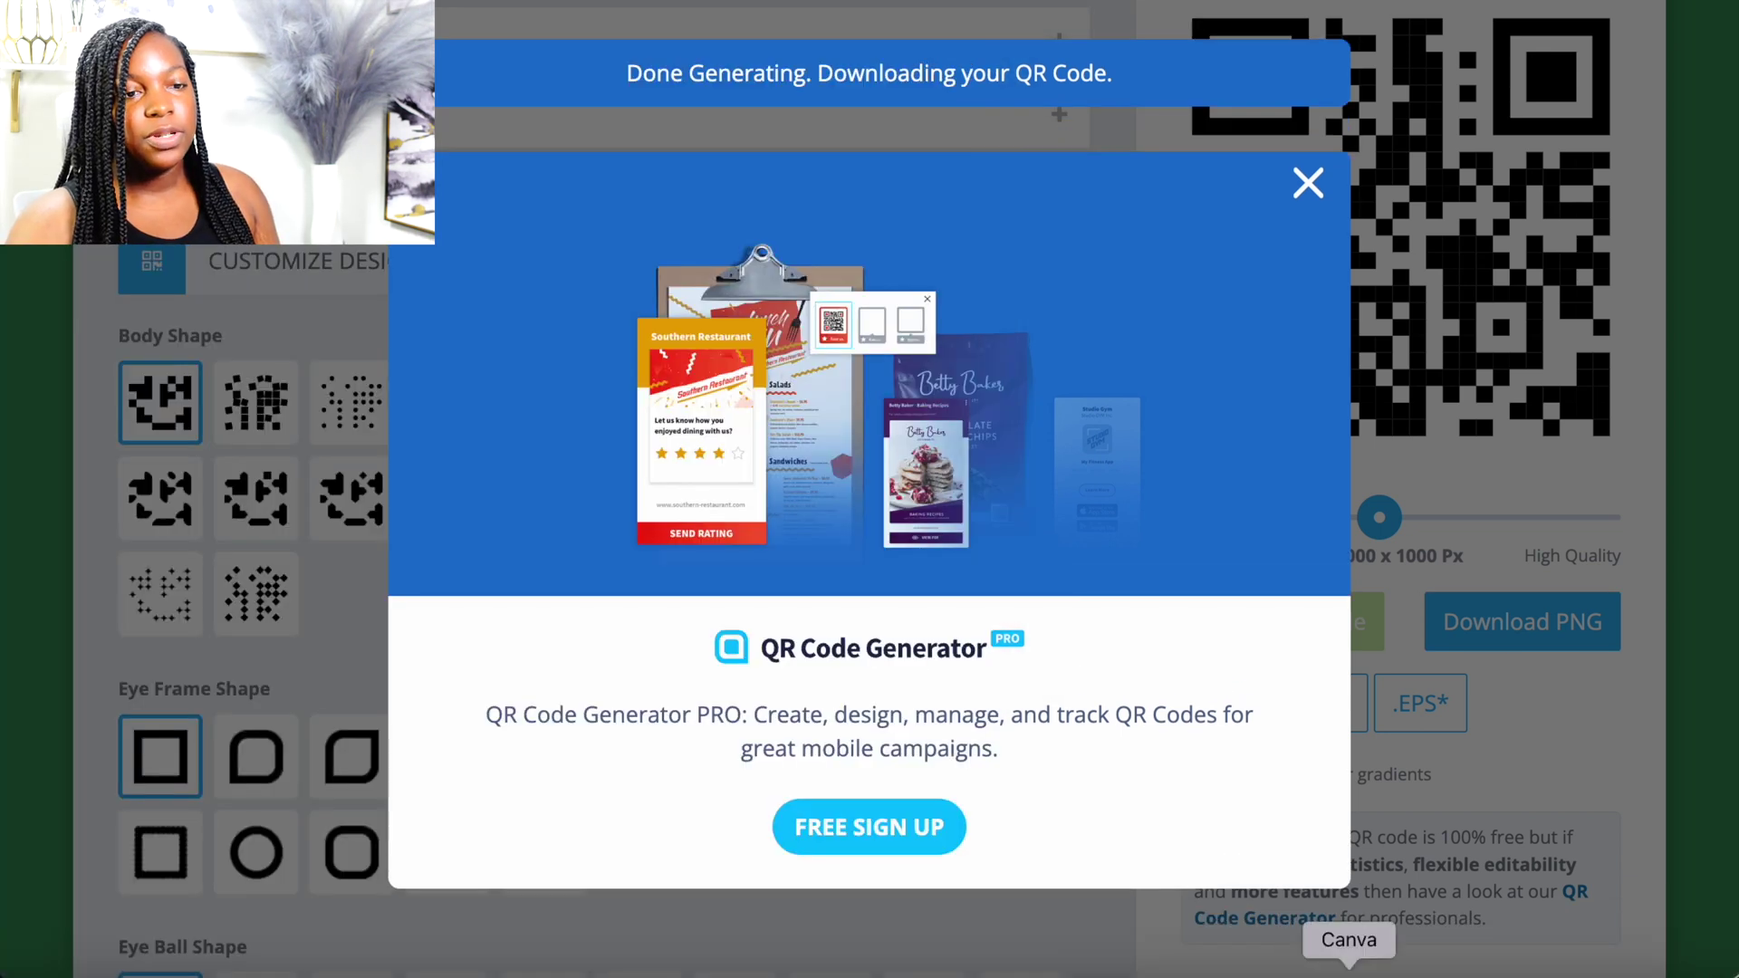
Step: In Canva, create a blank Vertical Business Card design and add a second page
{"action": "left_click", "coordinate": [1348, 971]}
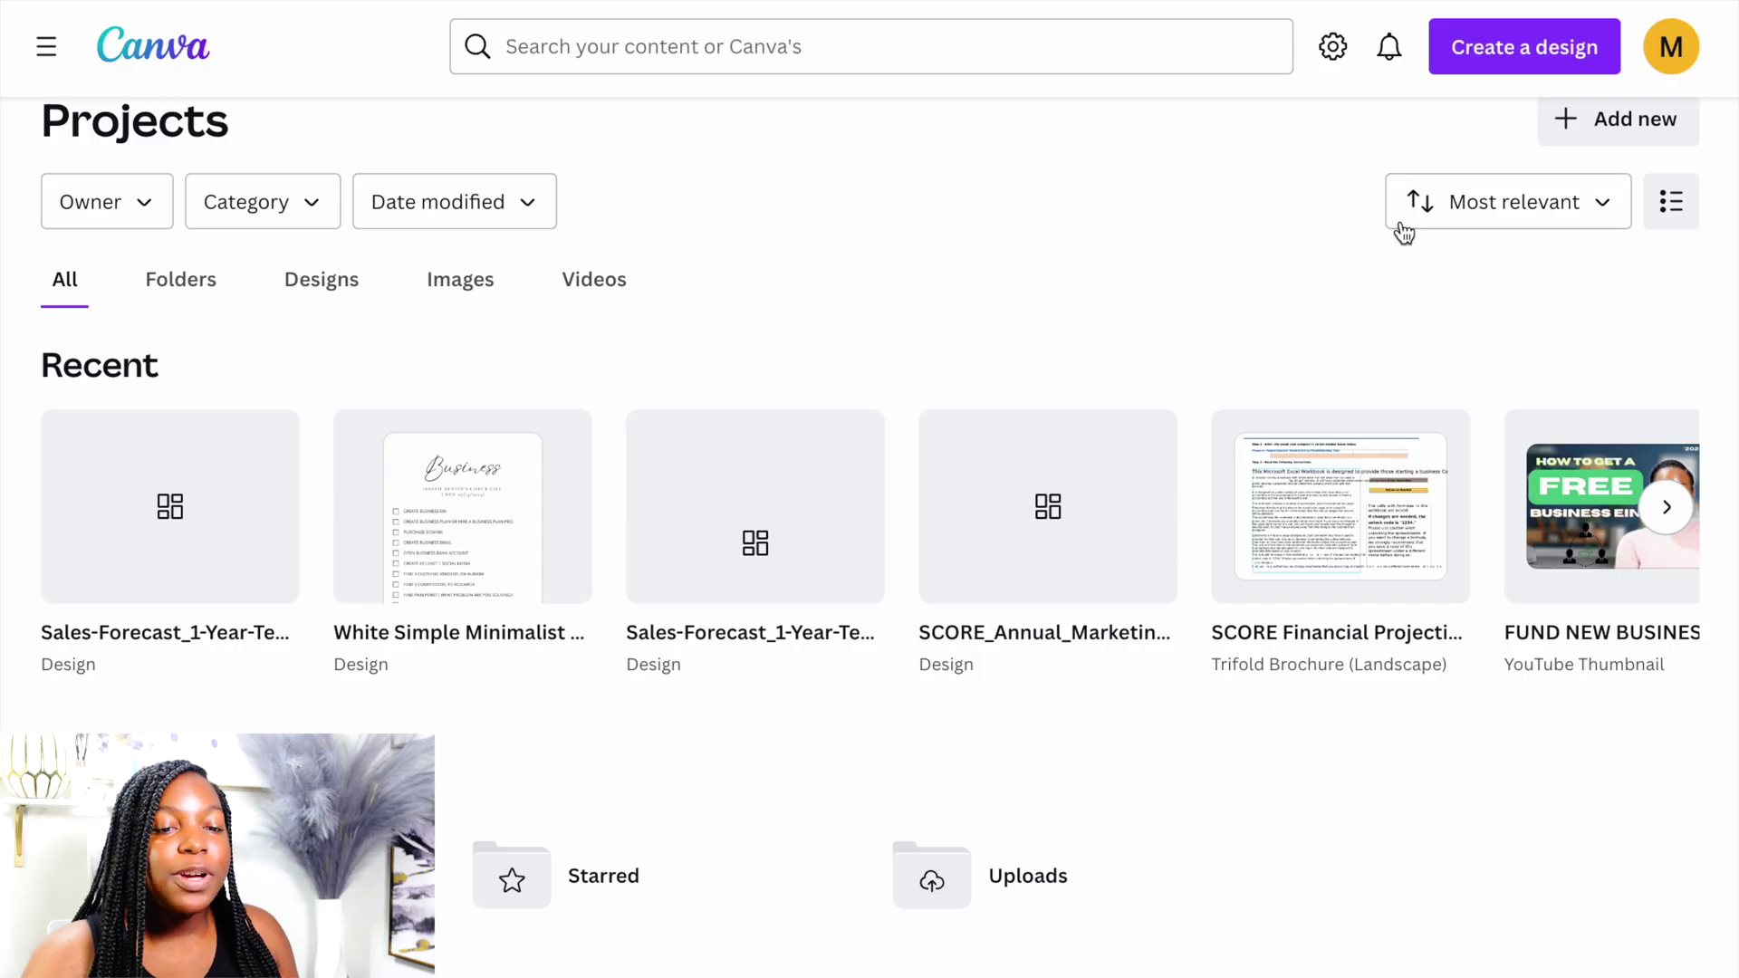
{"action": "left_click", "coordinate": [1482, 73]}
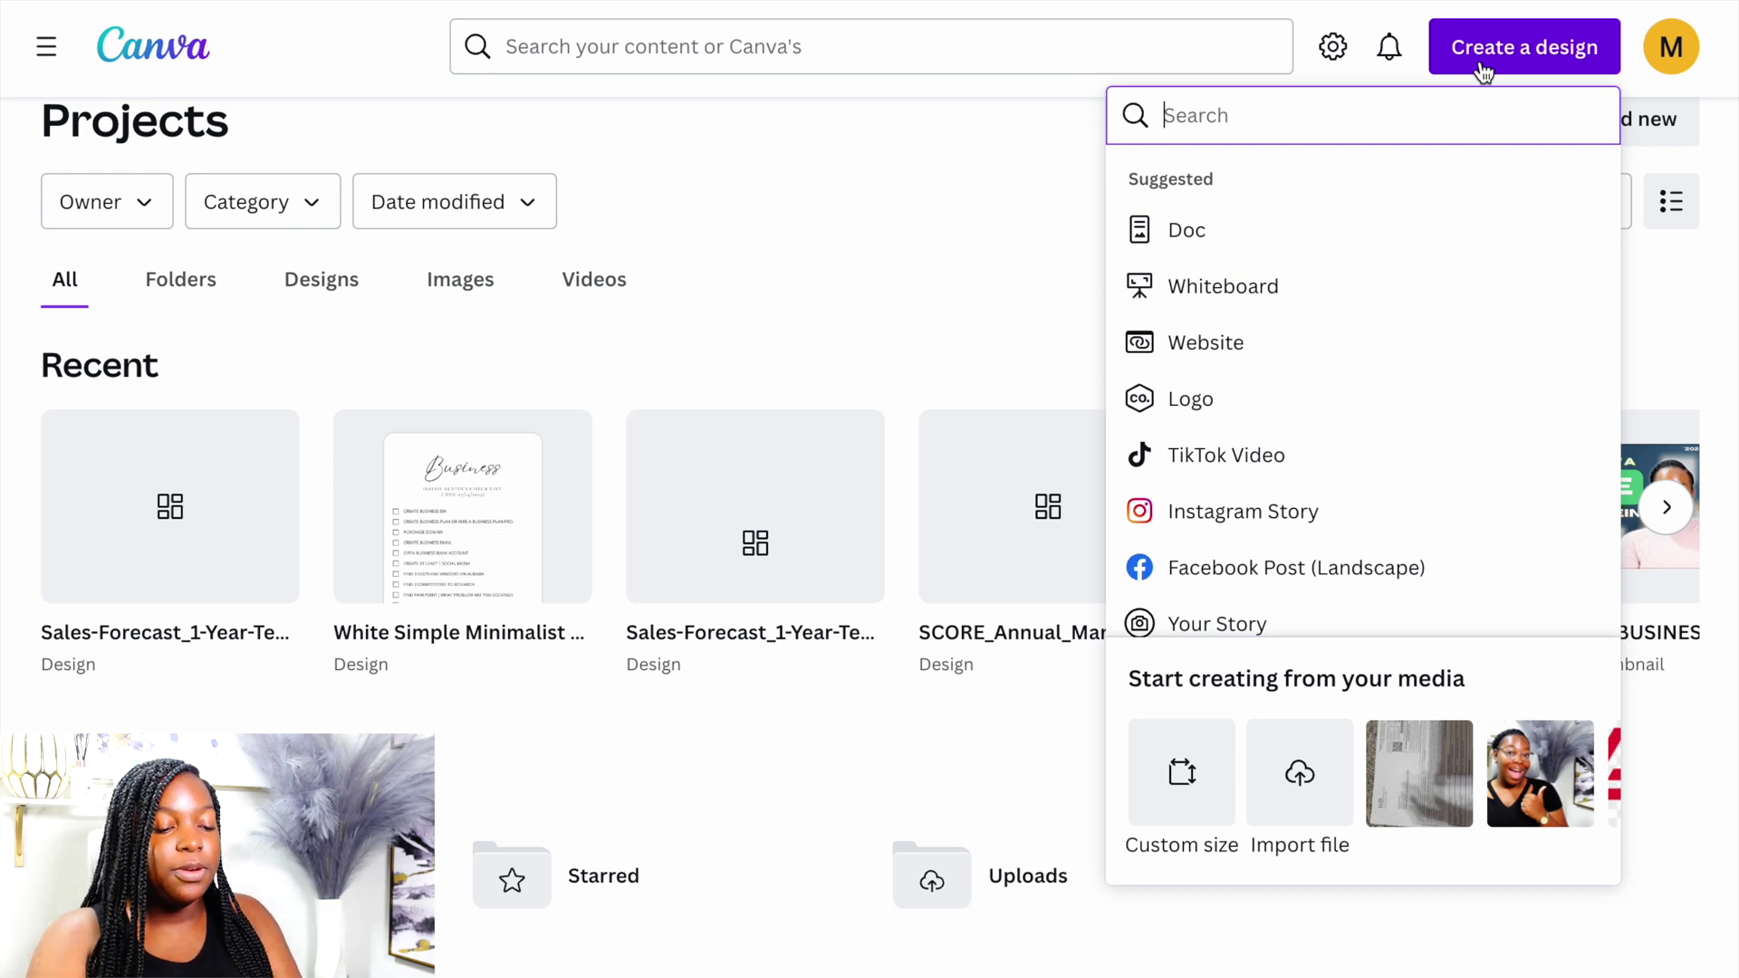
{"action": "type", "text": "vertical"}
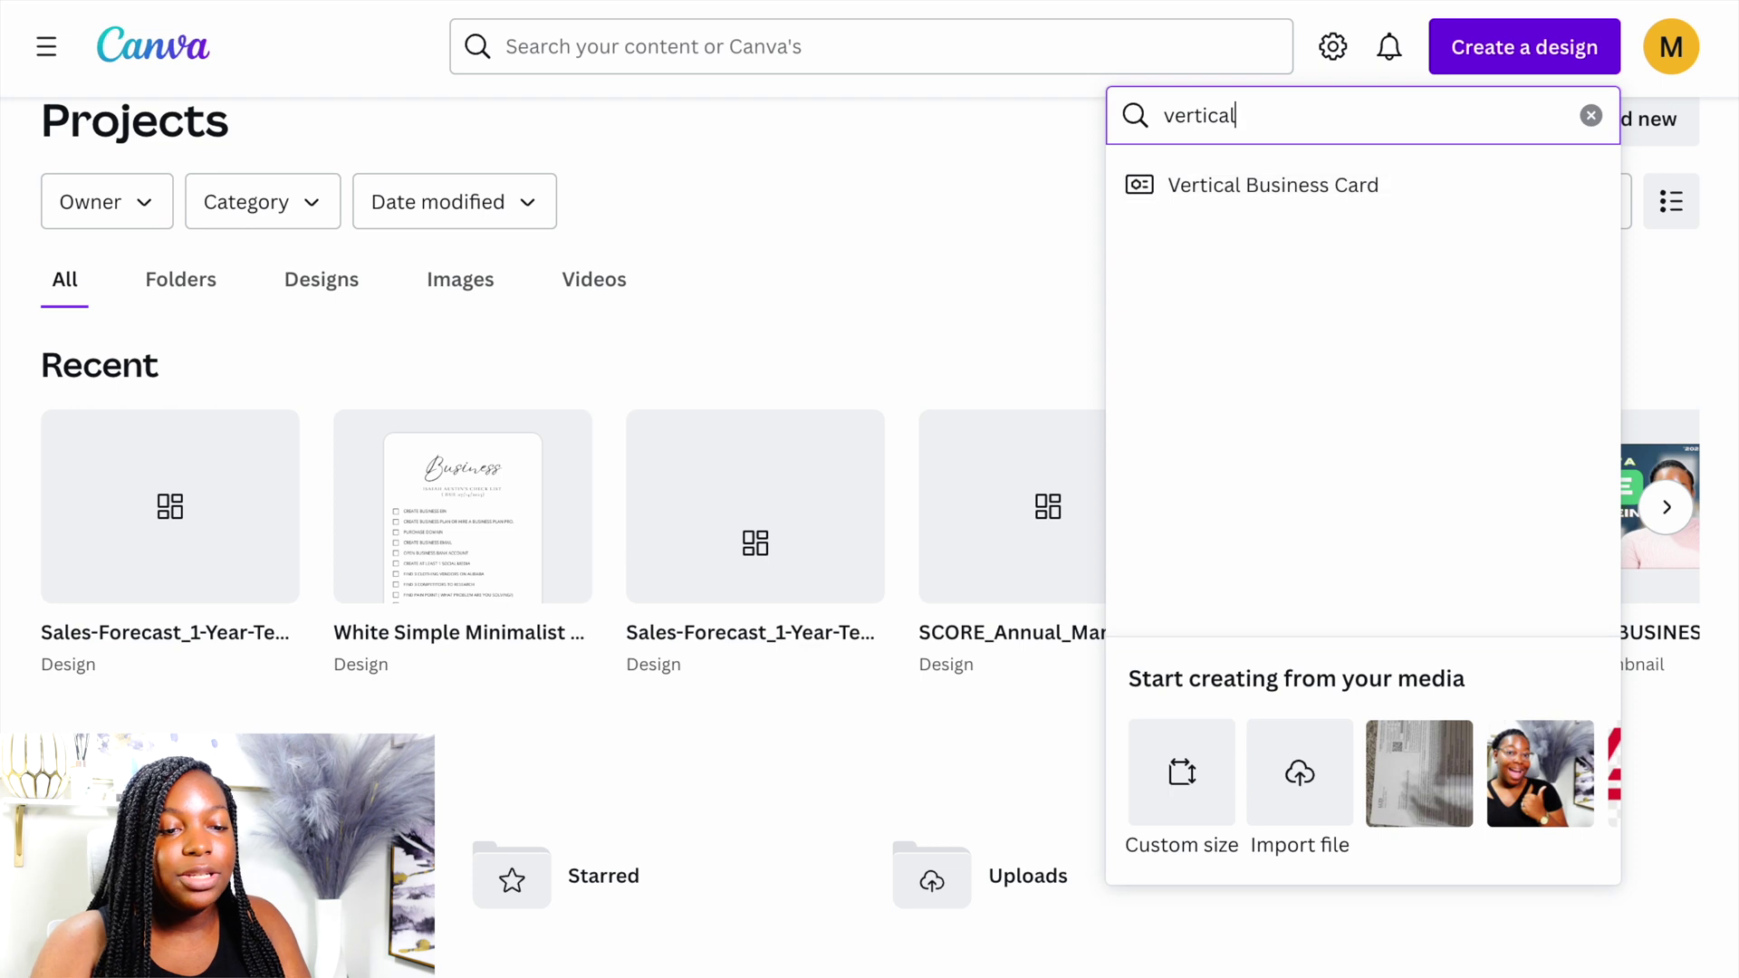
{"action": "left_click", "coordinate": [1290, 191]}
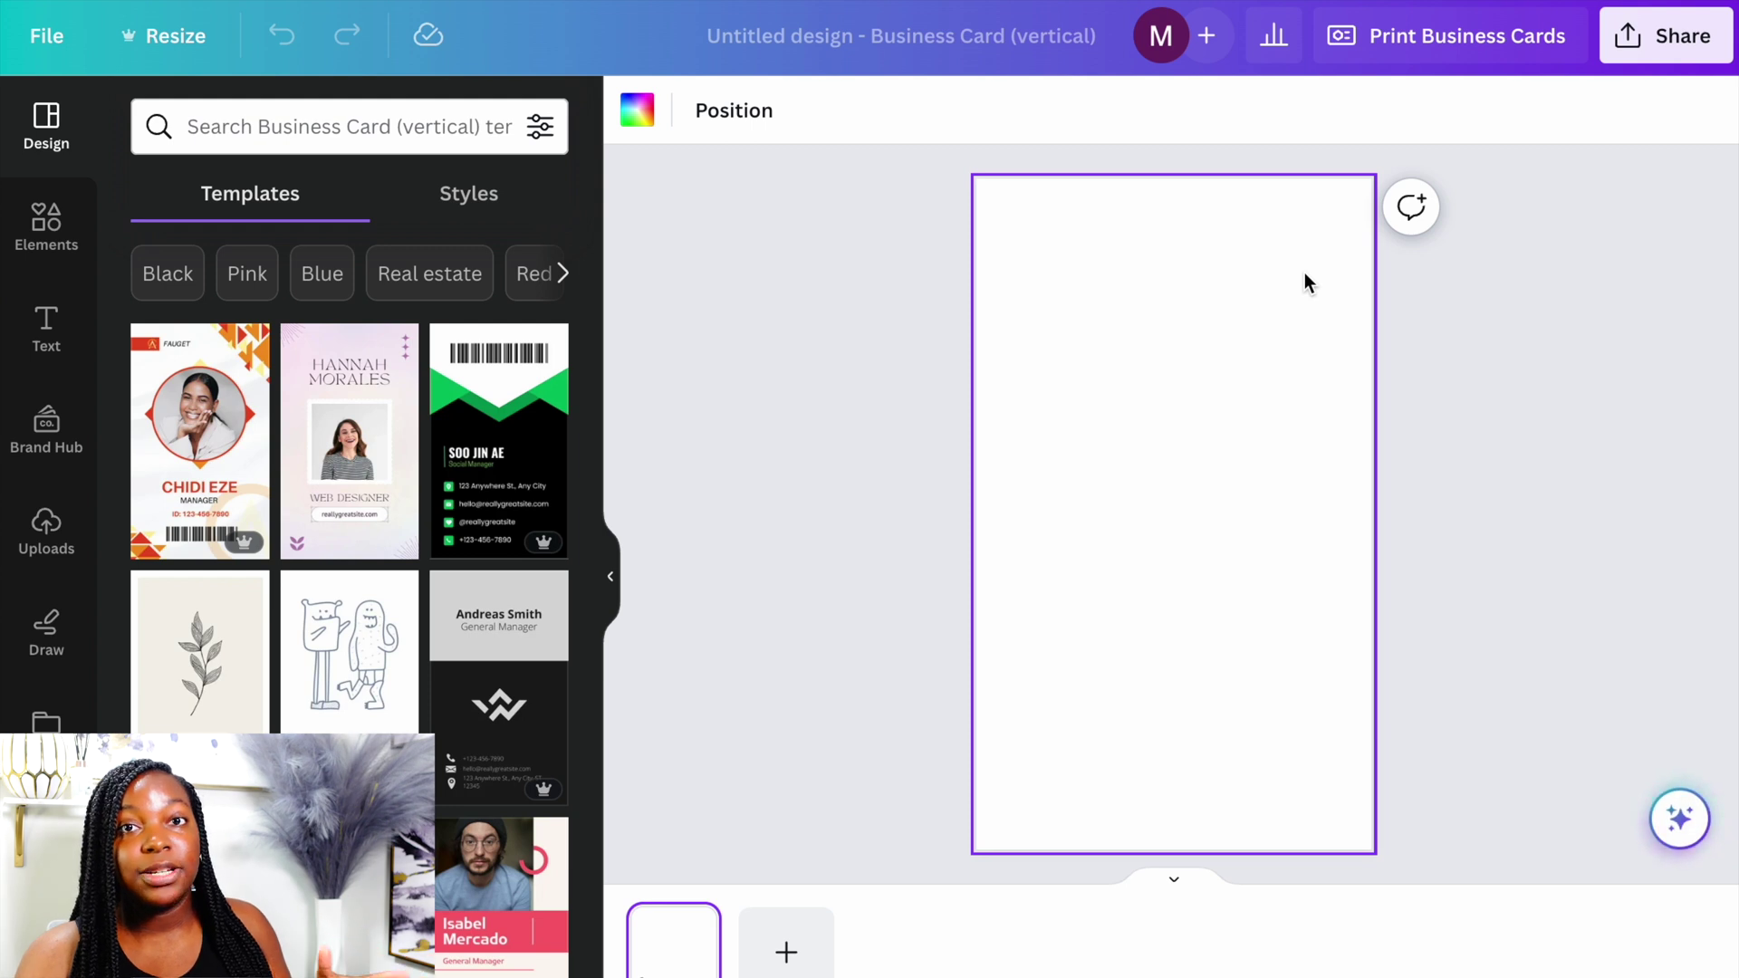
{"action": "scroll", "coordinate": [494, 607], "scroll_direction": "down", "scroll_amount": 4}
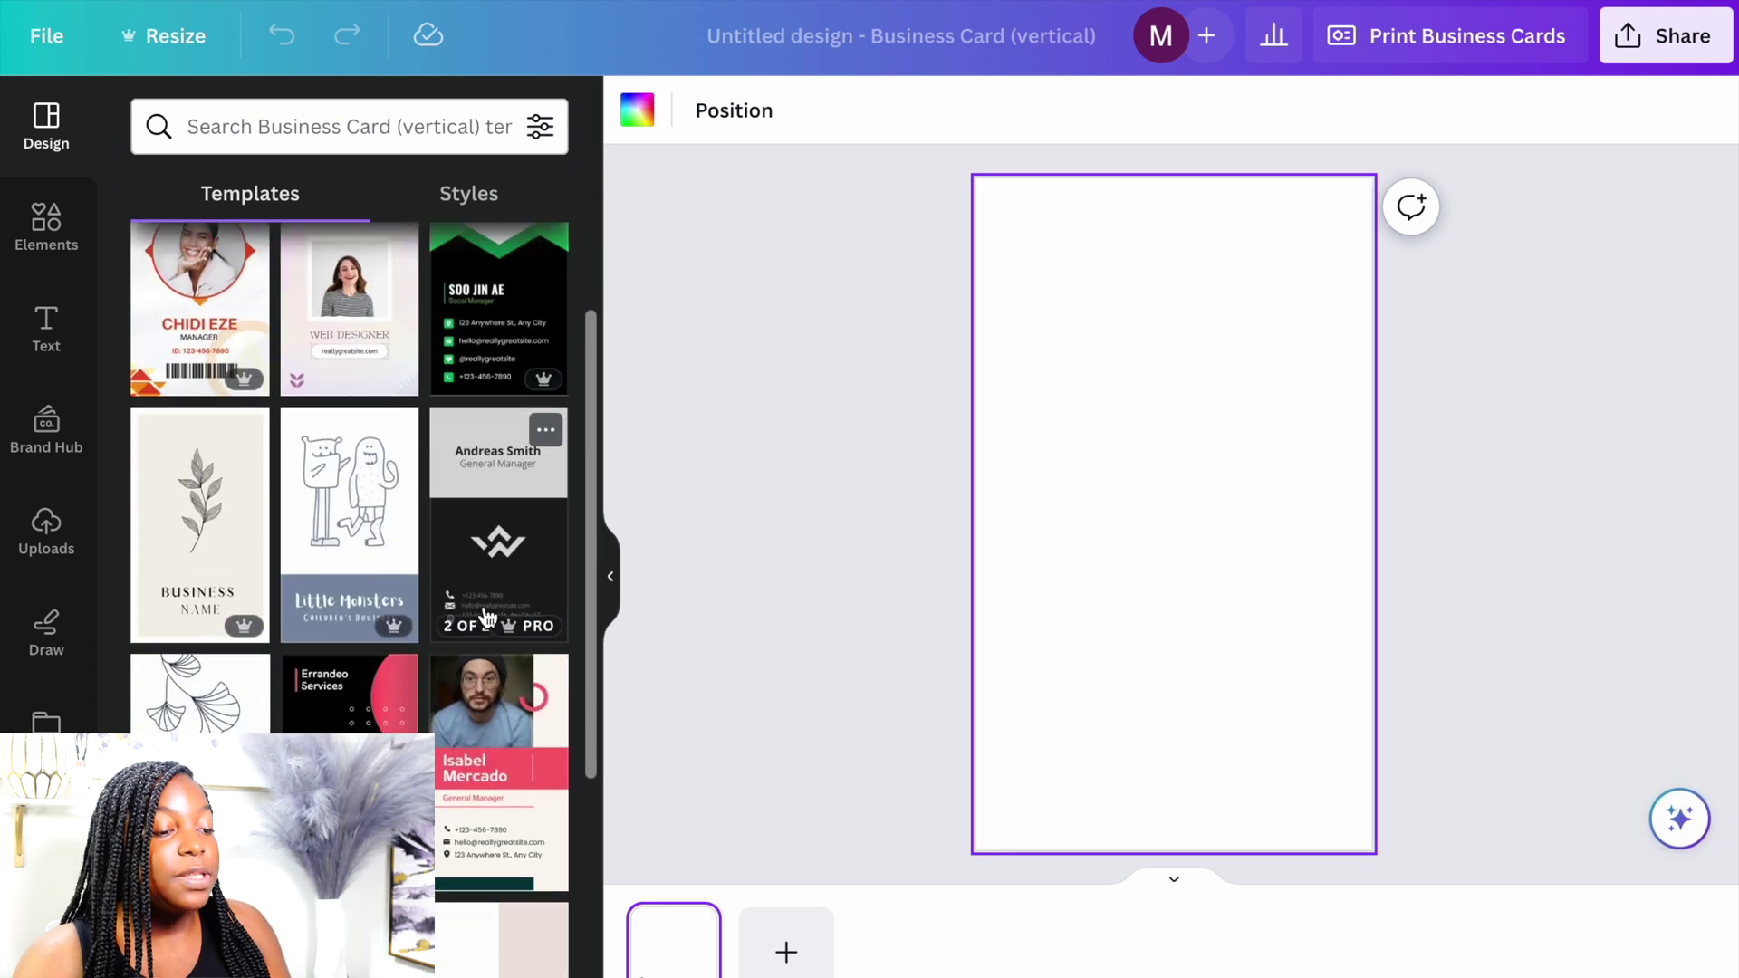
{"action": "scroll", "coordinate": [489, 616], "scroll_direction": "down", "scroll_amount": 2}
{"action": "scroll", "coordinate": [487, 616], "scroll_direction": "down", "scroll_amount": 2}
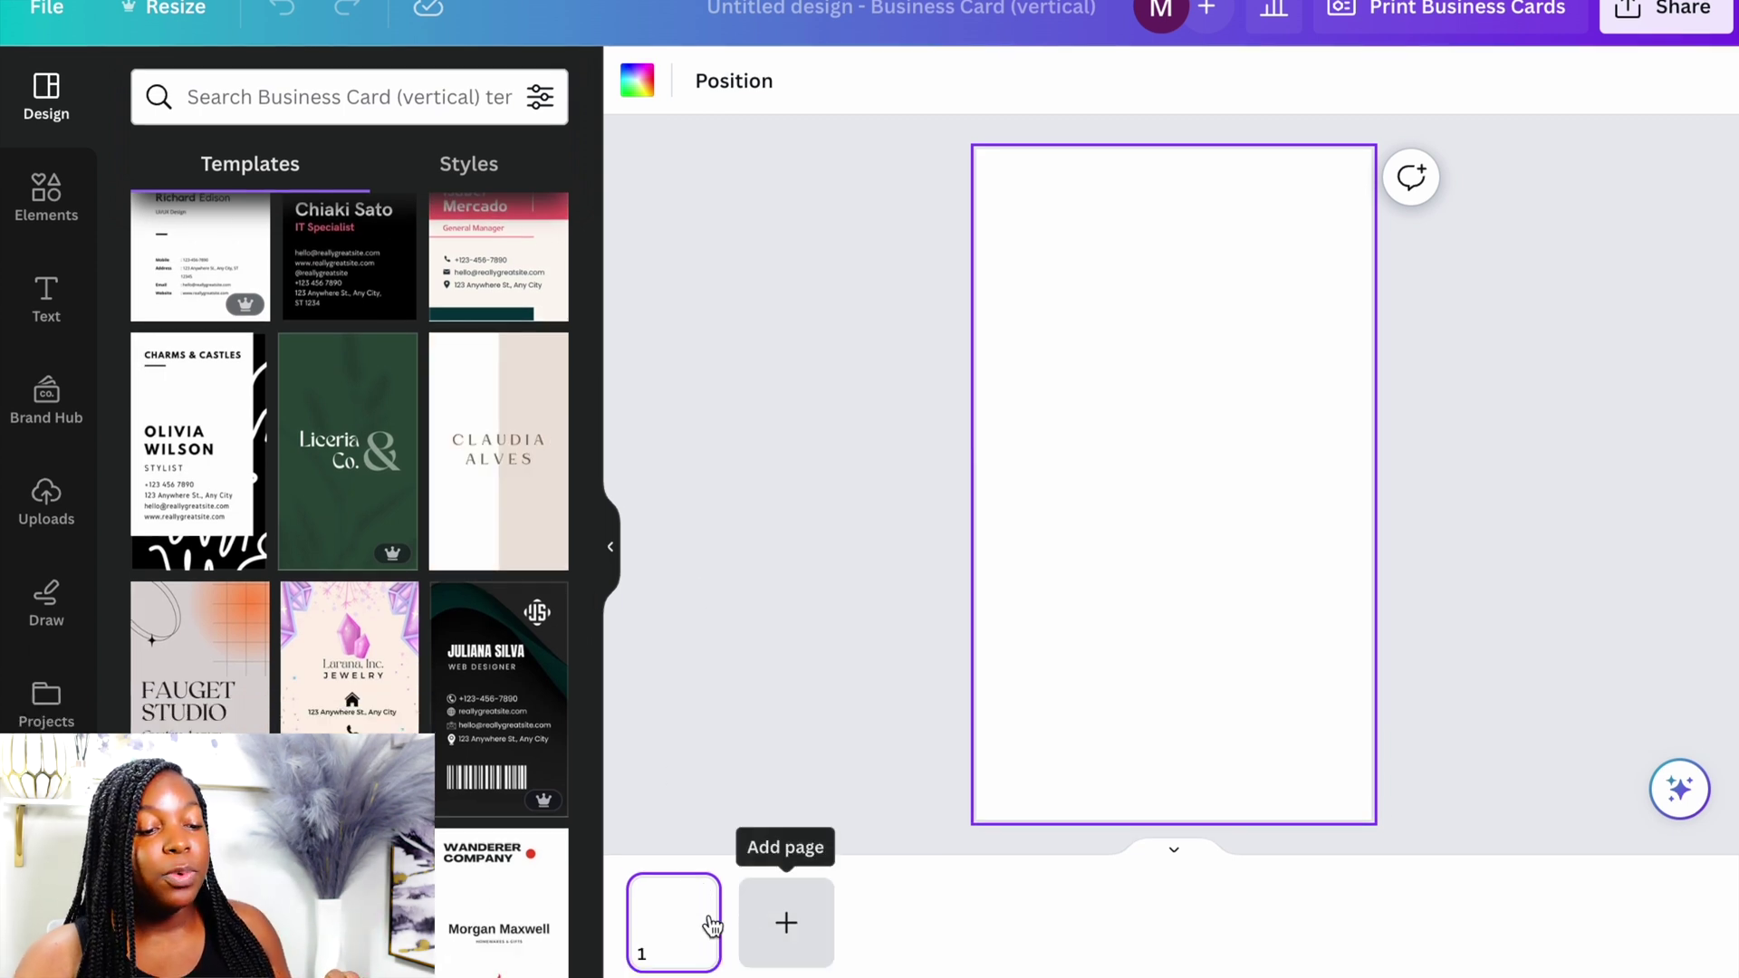
{"action": "left_click", "coordinate": [767, 945]}
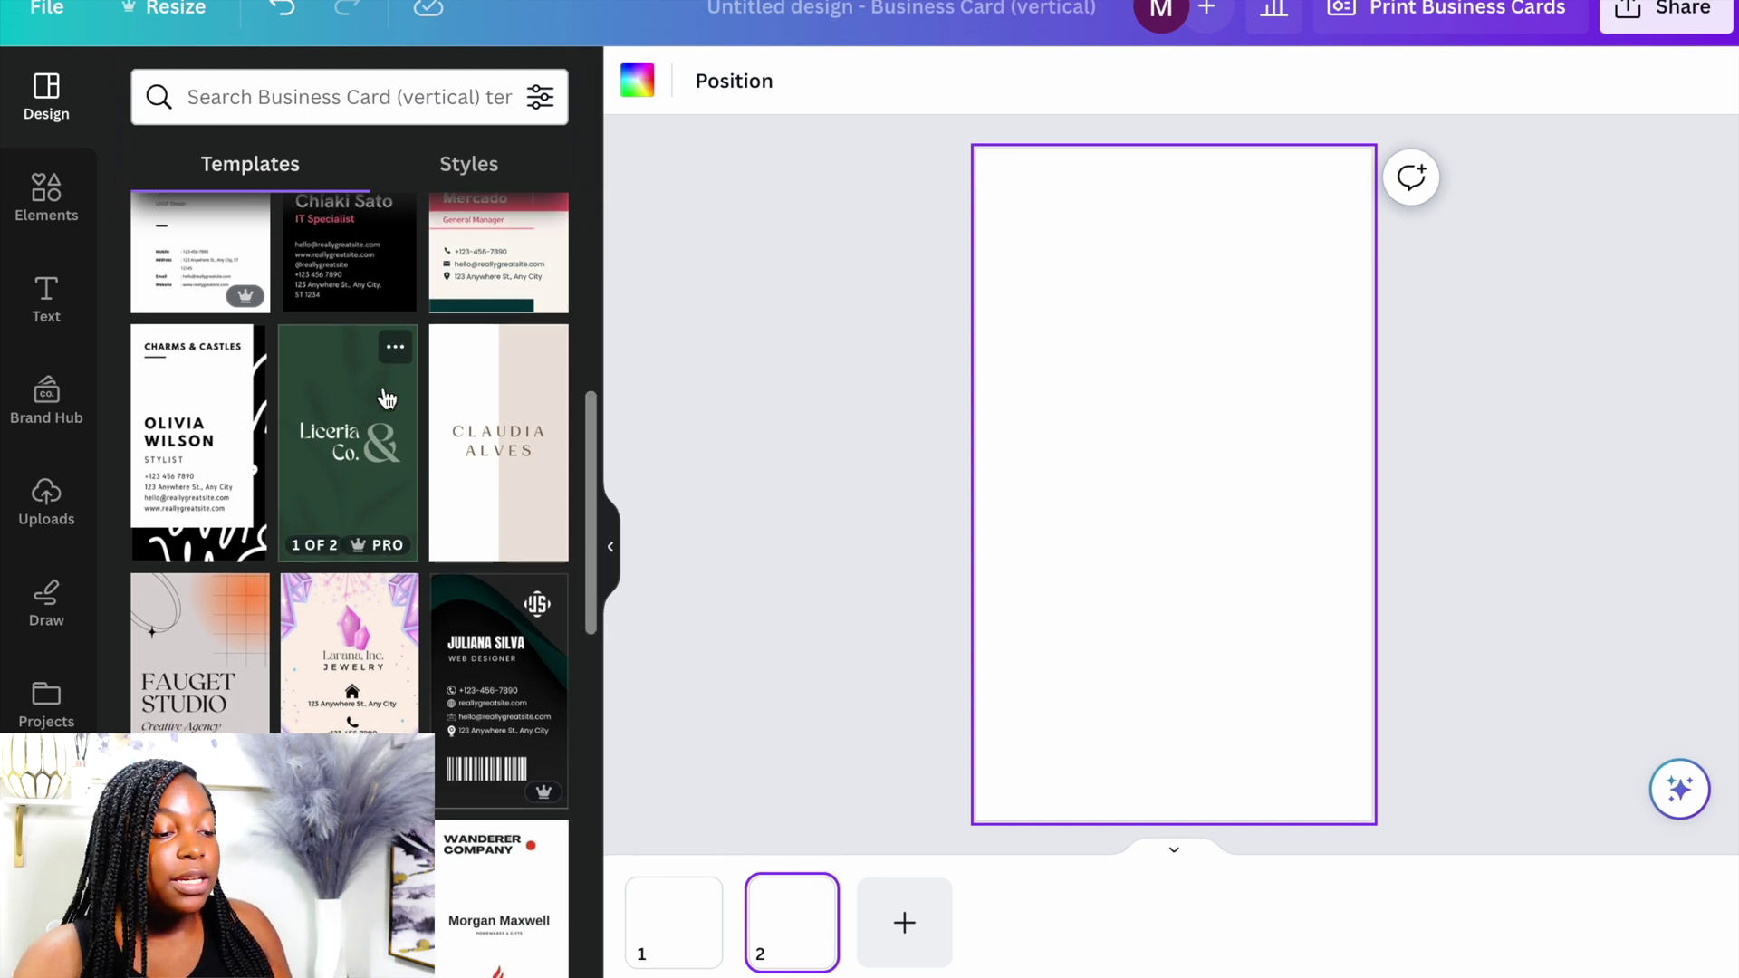
Step: Open the Grape and Gold Light Beige Neat floral business card template from the Templates list
{"action": "scroll", "coordinate": [385, 398], "scroll_direction": "down", "scroll_amount": 3}
{"action": "scroll", "coordinate": [385, 399], "scroll_direction": "down", "scroll_amount": 6}
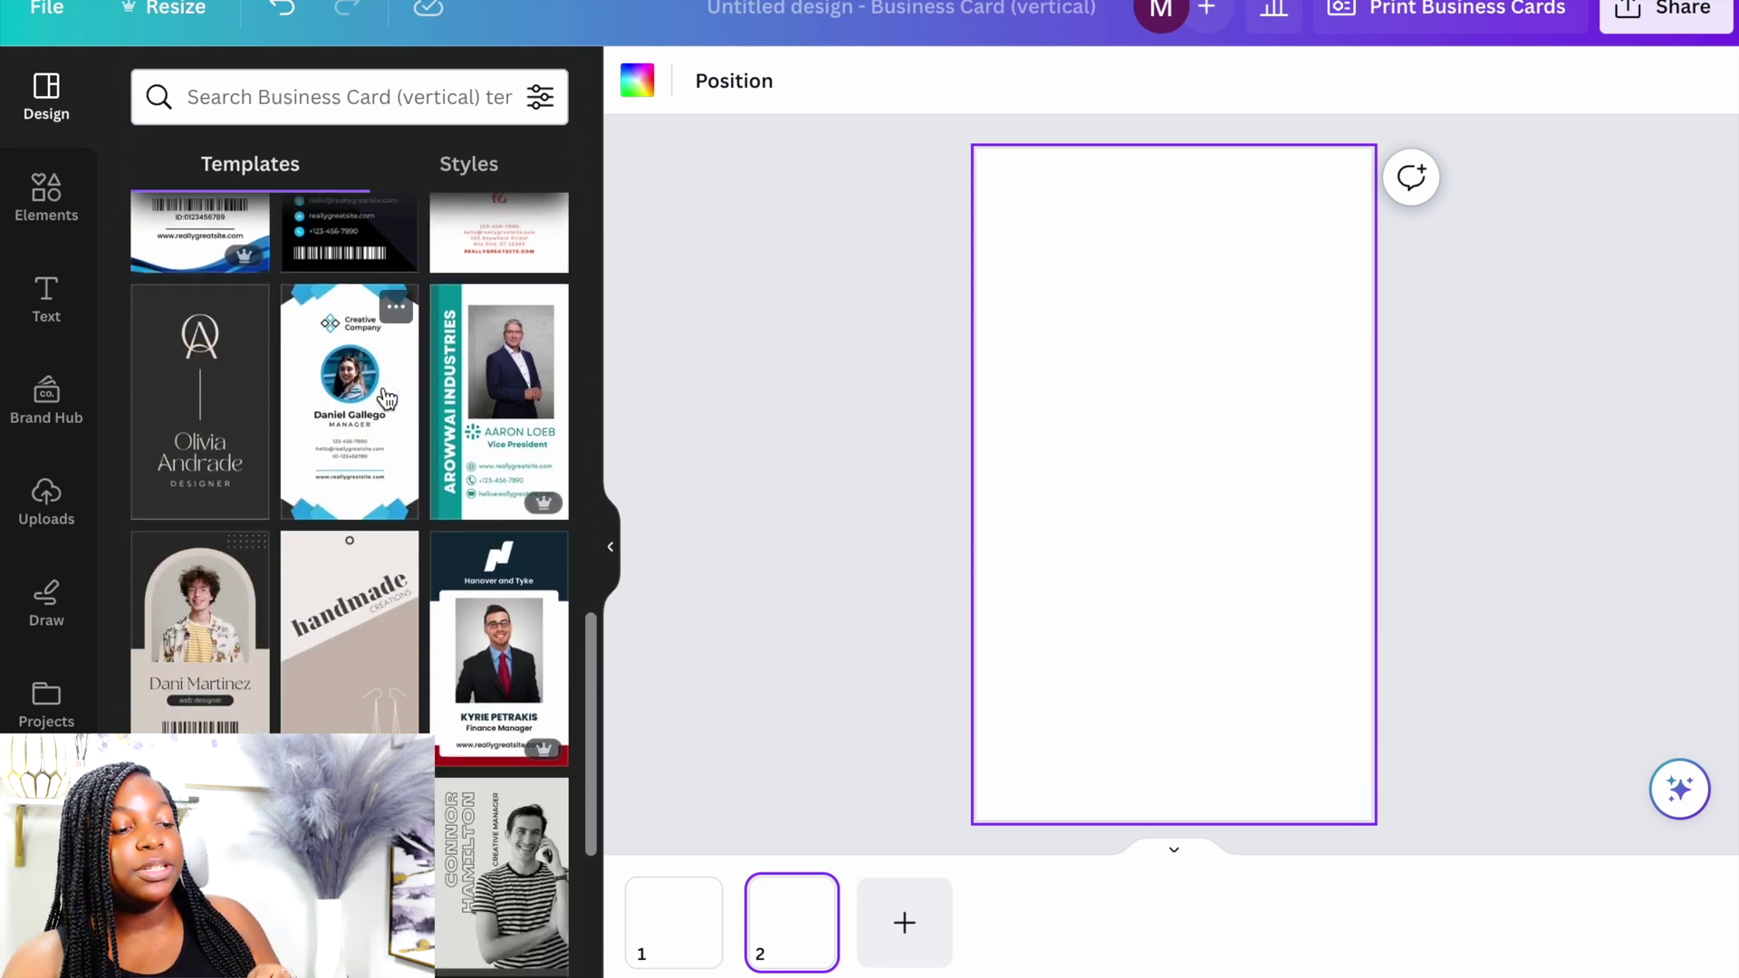
{"action": "scroll", "coordinate": [387, 398], "scroll_direction": "down", "scroll_amount": 4}
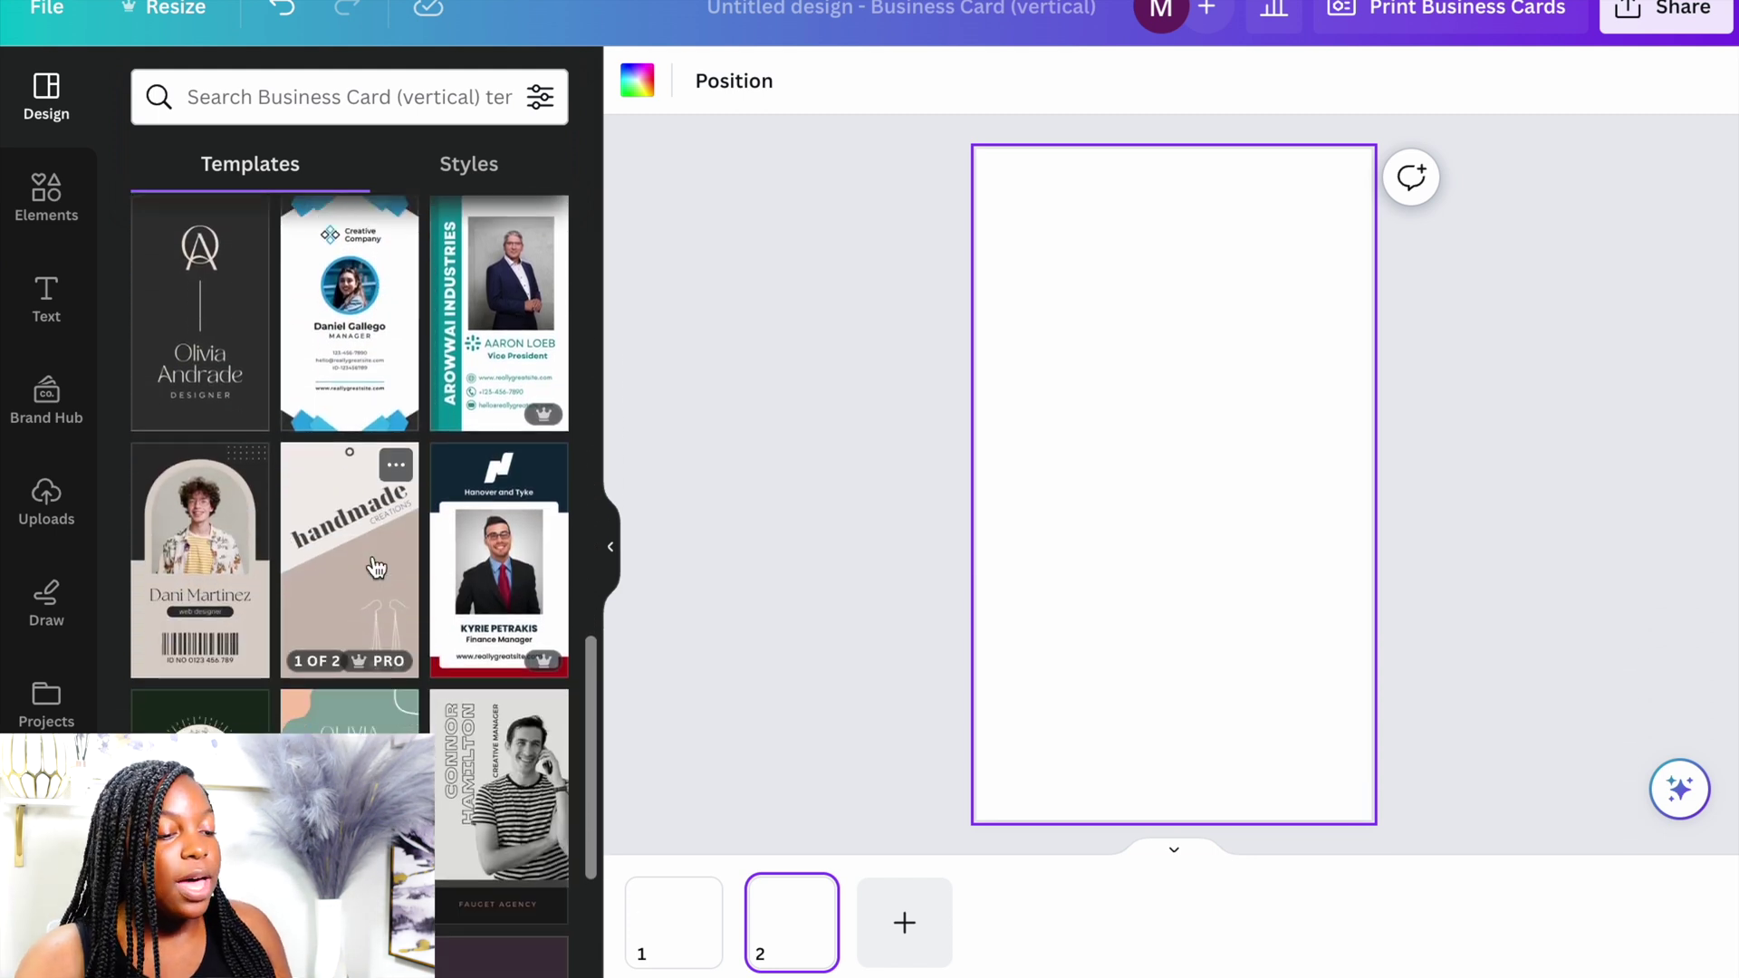
{"action": "left_click", "coordinate": [500, 777]}
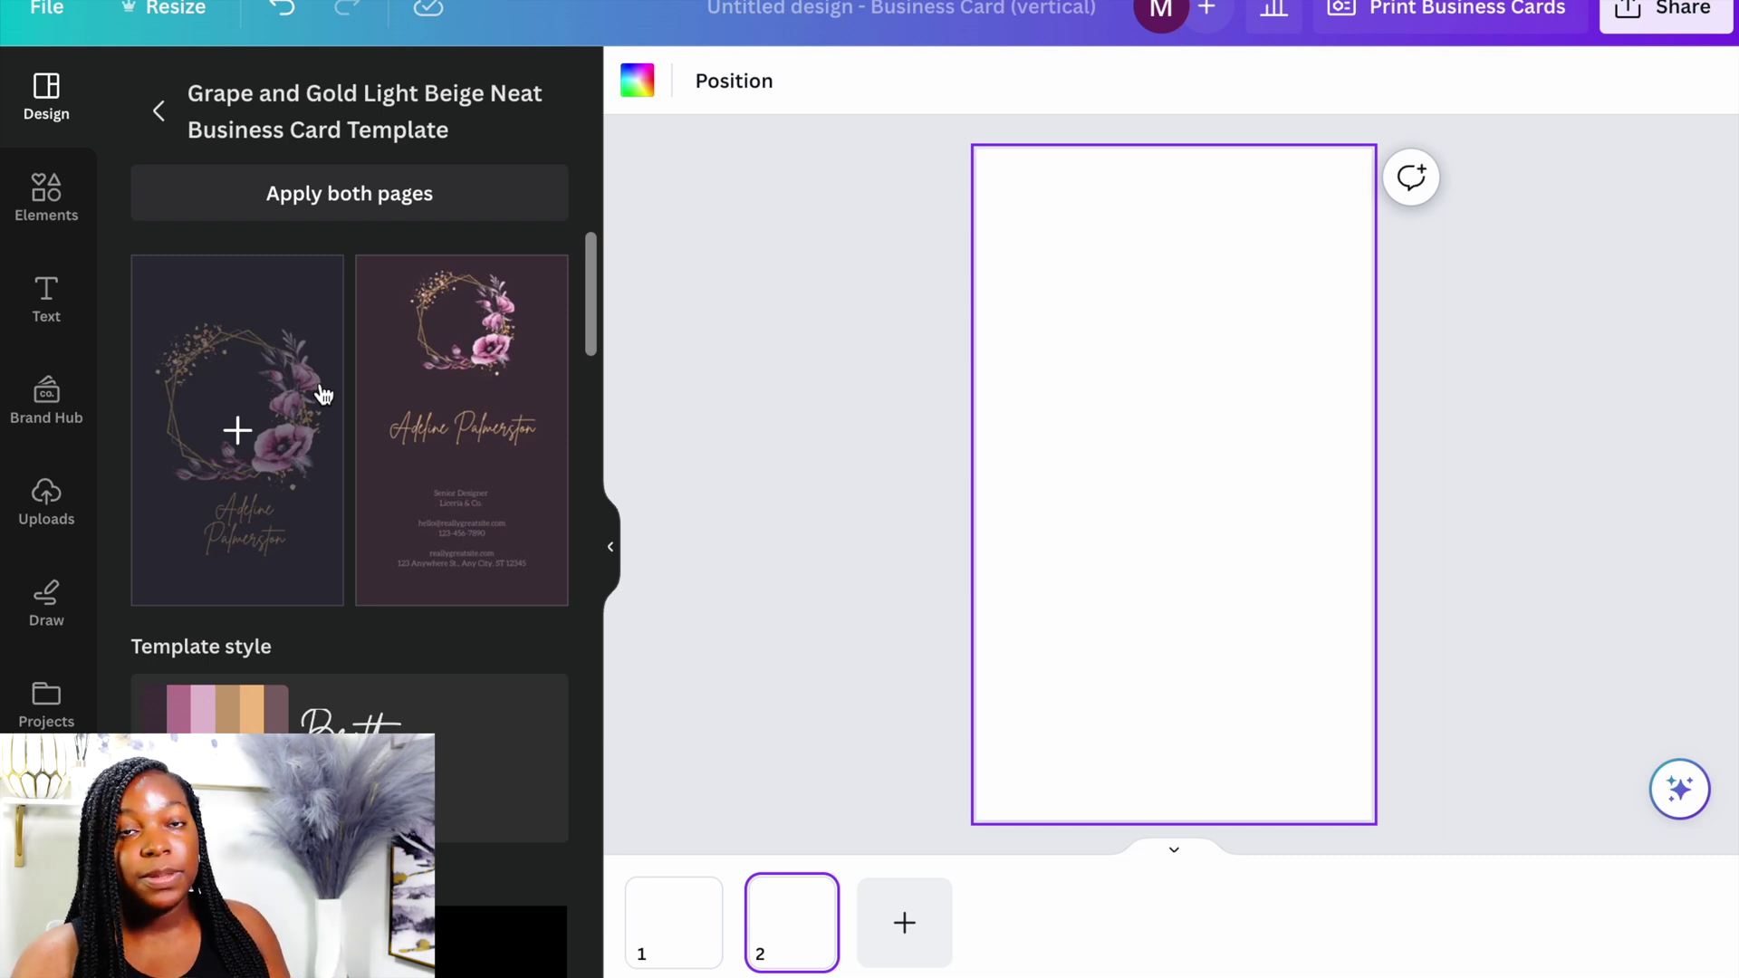
Step: Apply the floral template, title the front 'Jewel's Jewelry', and place a shrunken pink rose in the frame
{"action": "left_click", "coordinate": [350, 194]}
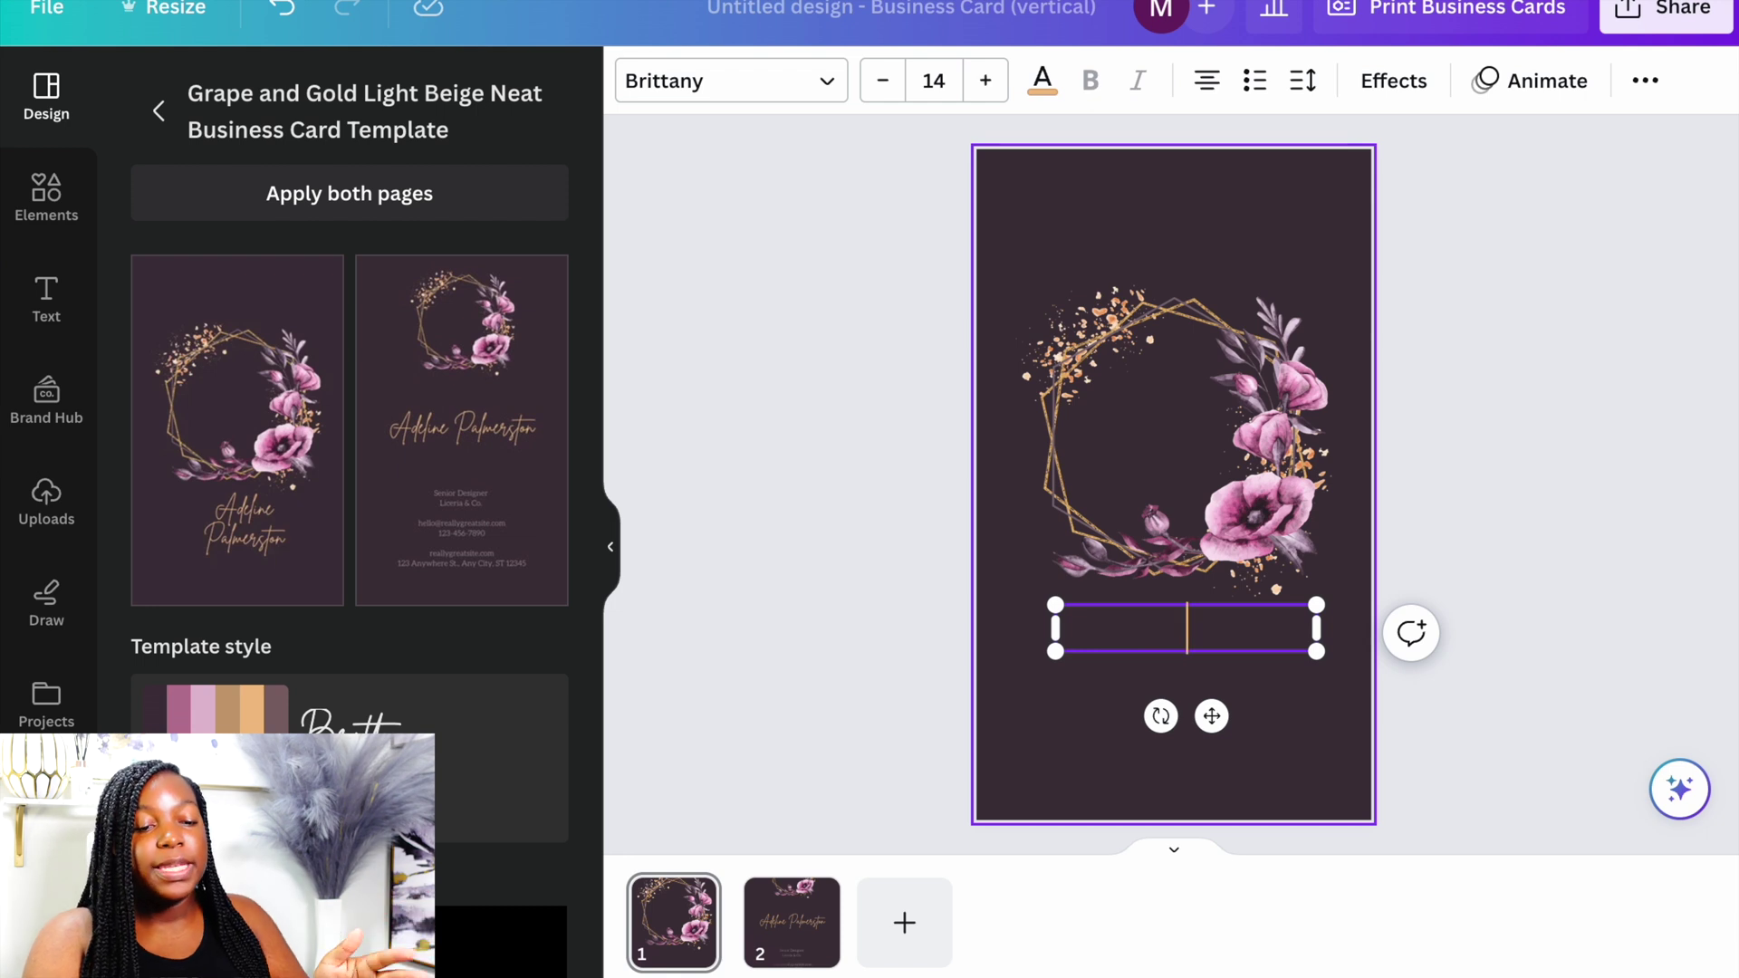
{"action": "type", "text": "Jewel's Jewelry"}
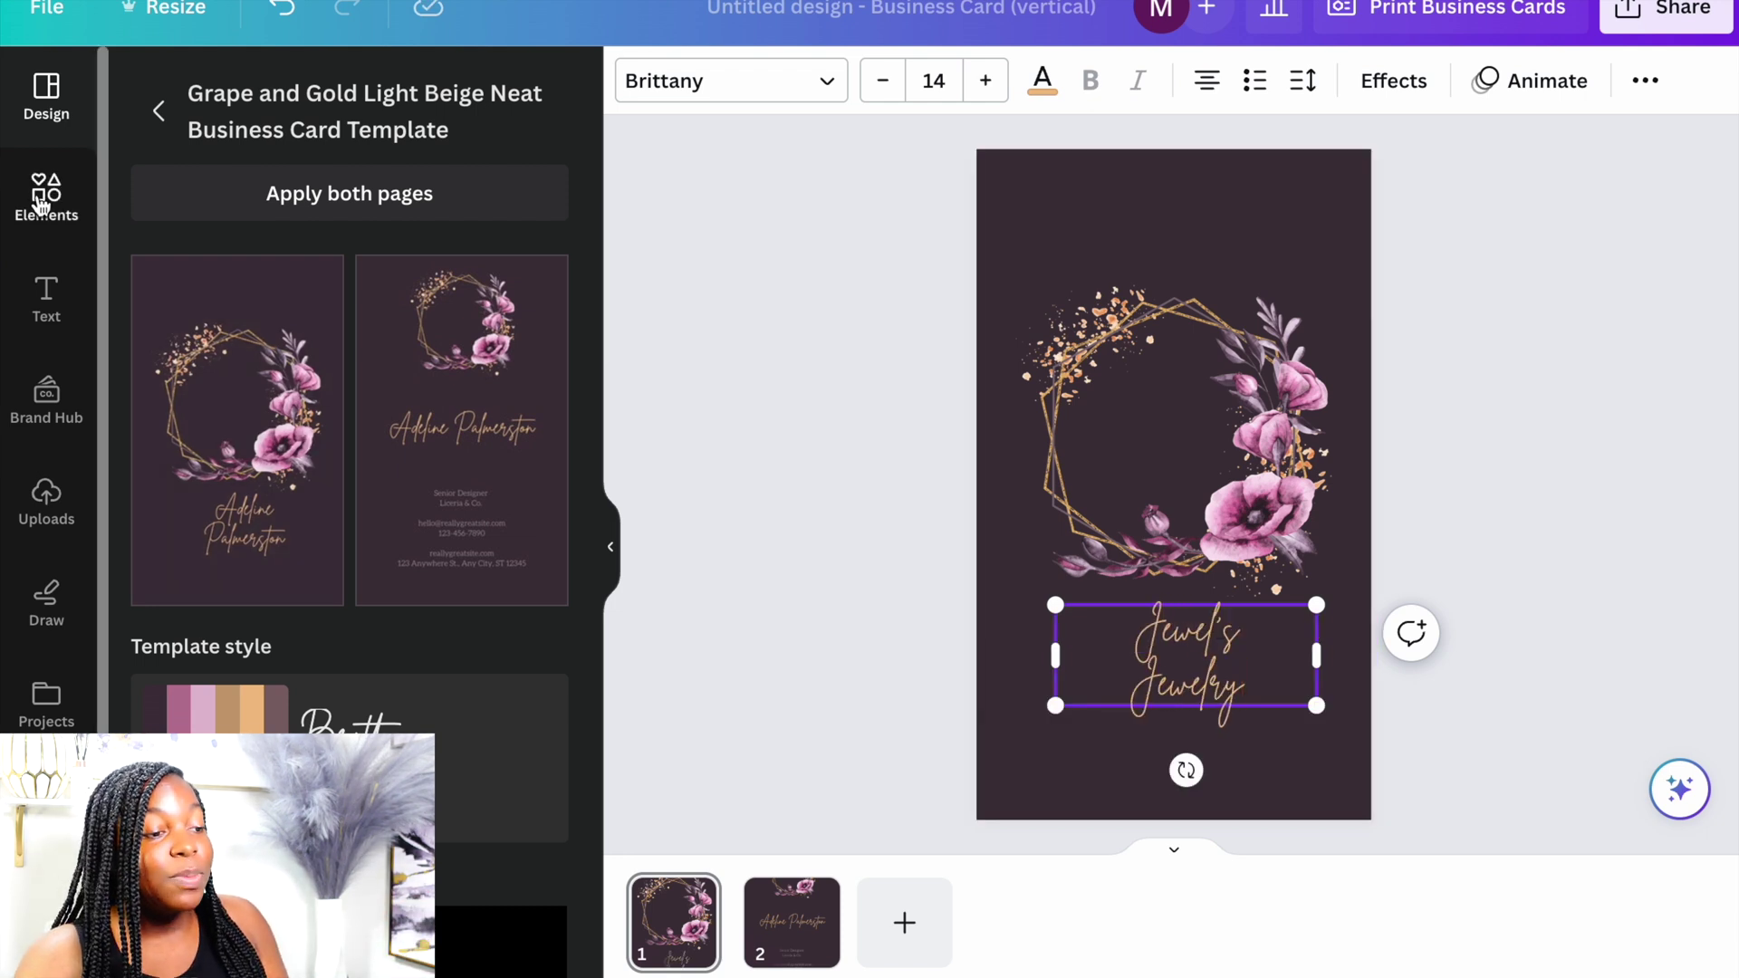
{"action": "left_click", "coordinate": [41, 205]}
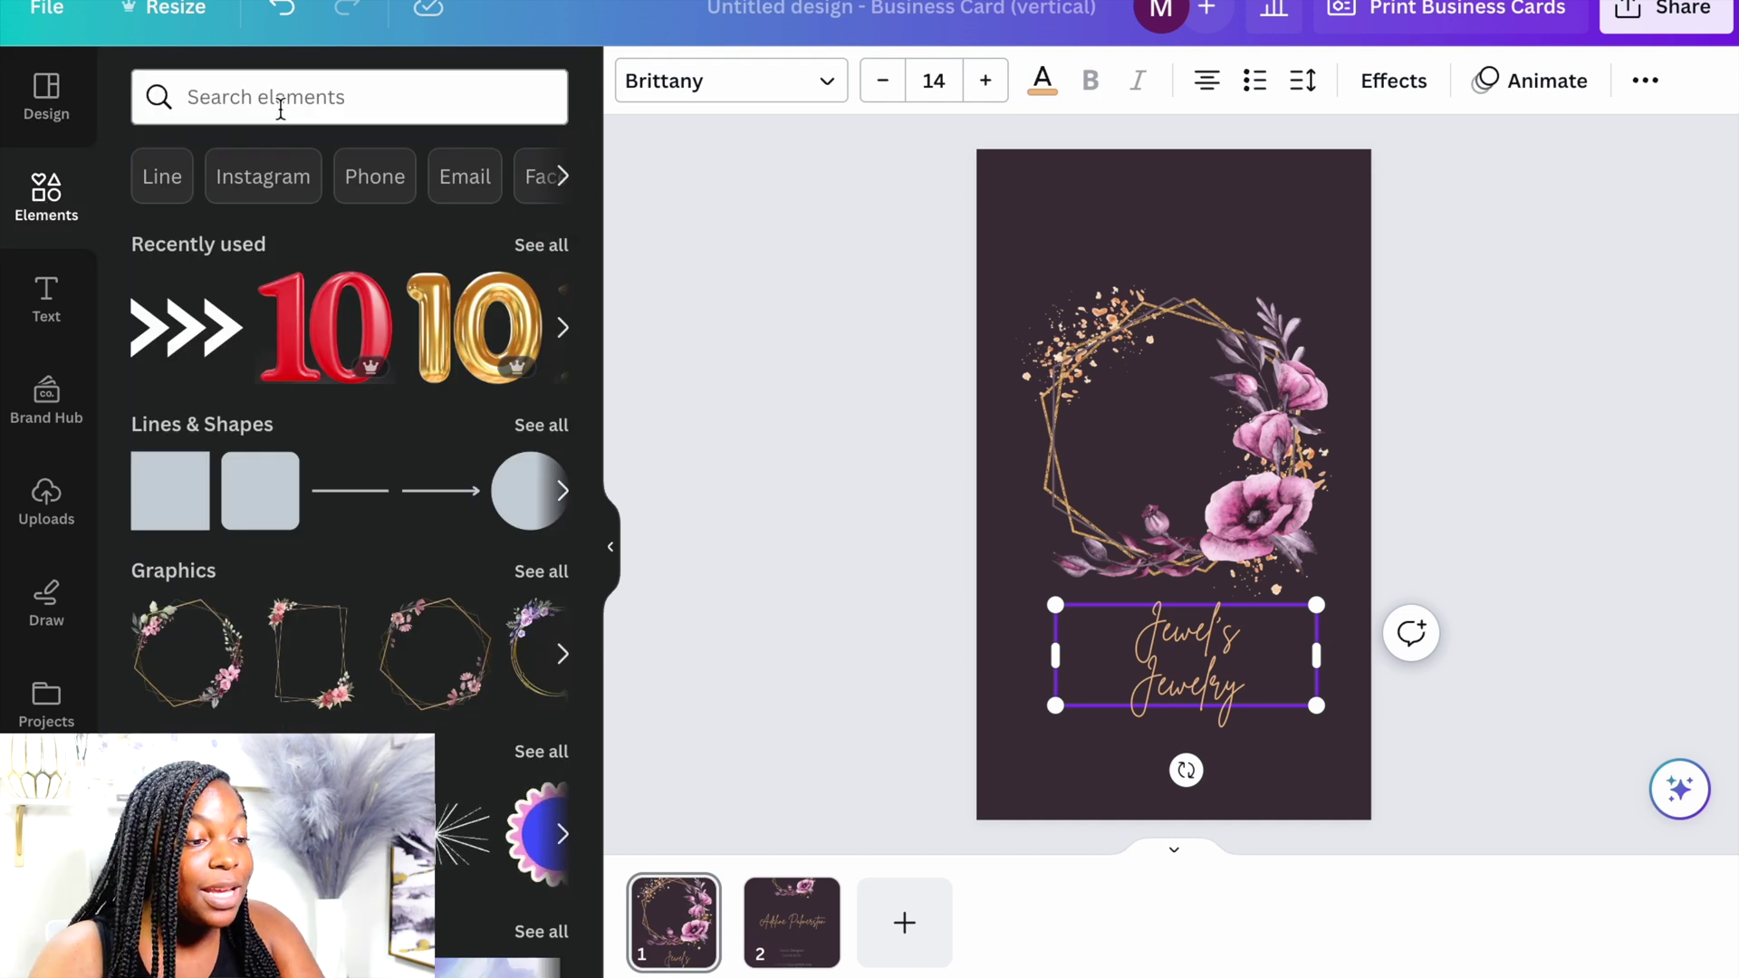
{"action": "left_click", "coordinate": [280, 110]}
{"action": "type", "text": "rose"}
{"action": "key", "text": "Return"}
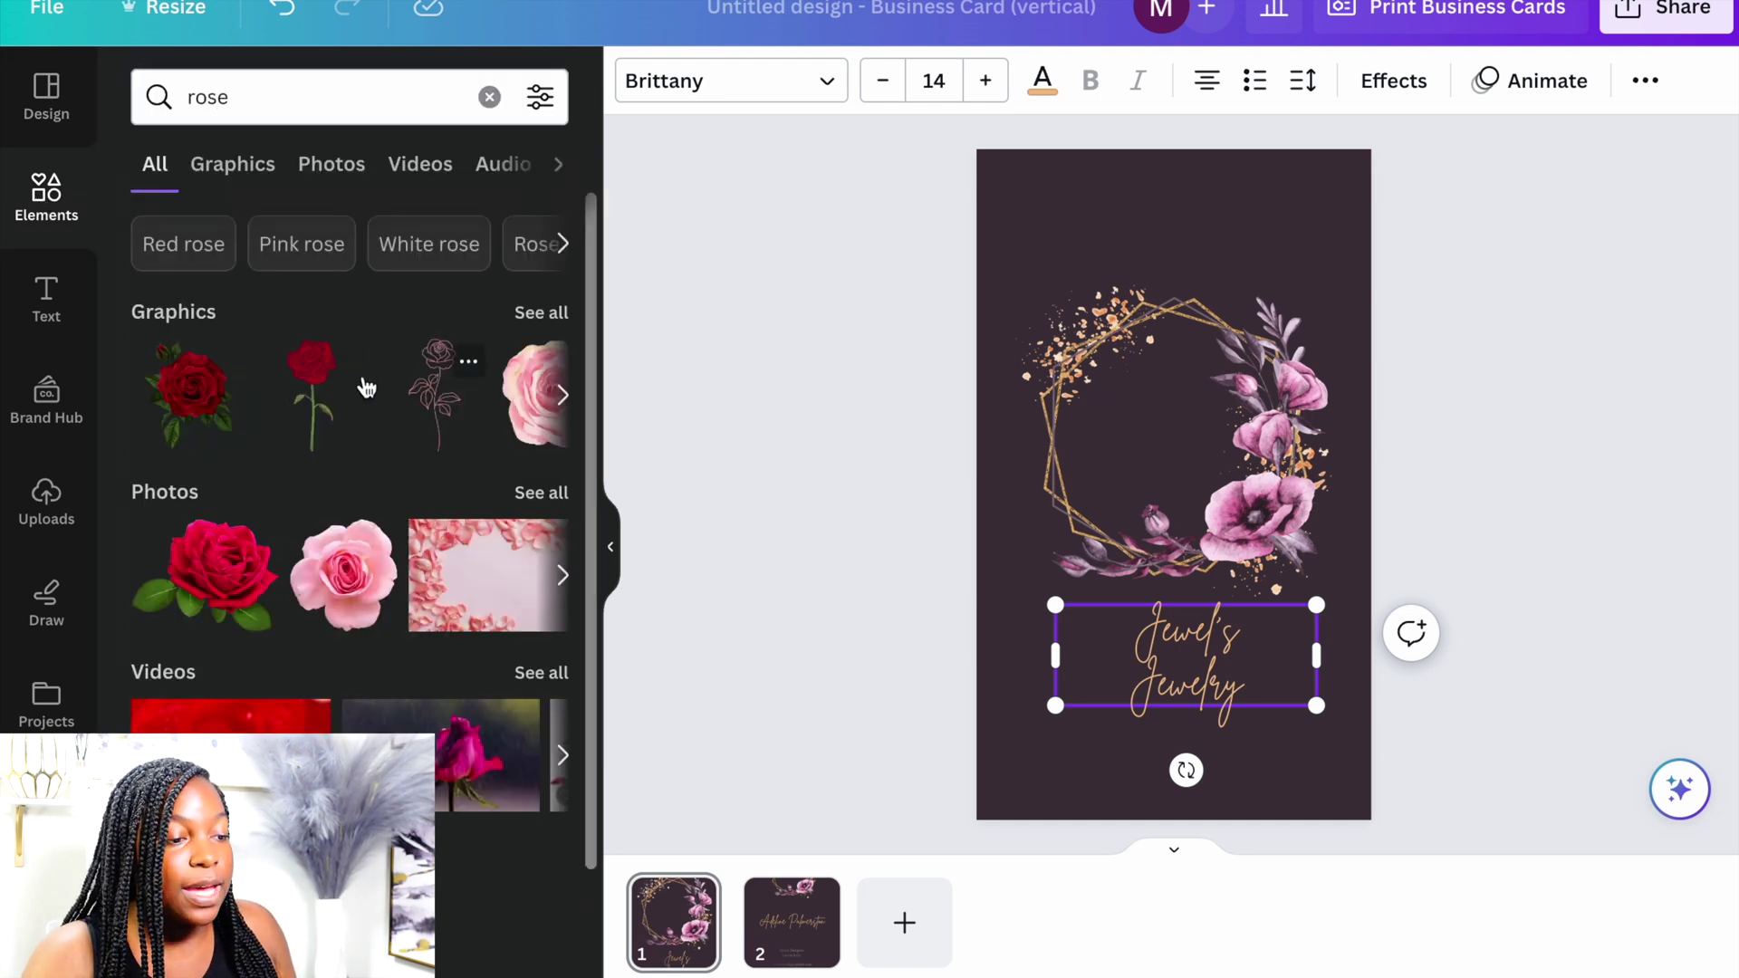
{"action": "left_click", "coordinate": [533, 422]}
{"action": "left_click_drag", "start_coordinate": [1324, 335], "coordinate": [1145, 498]}
{"action": "left_click_drag", "start_coordinate": [1075, 567], "coordinate": [1155, 443]}
{"action": "key", "text": "Escape"}
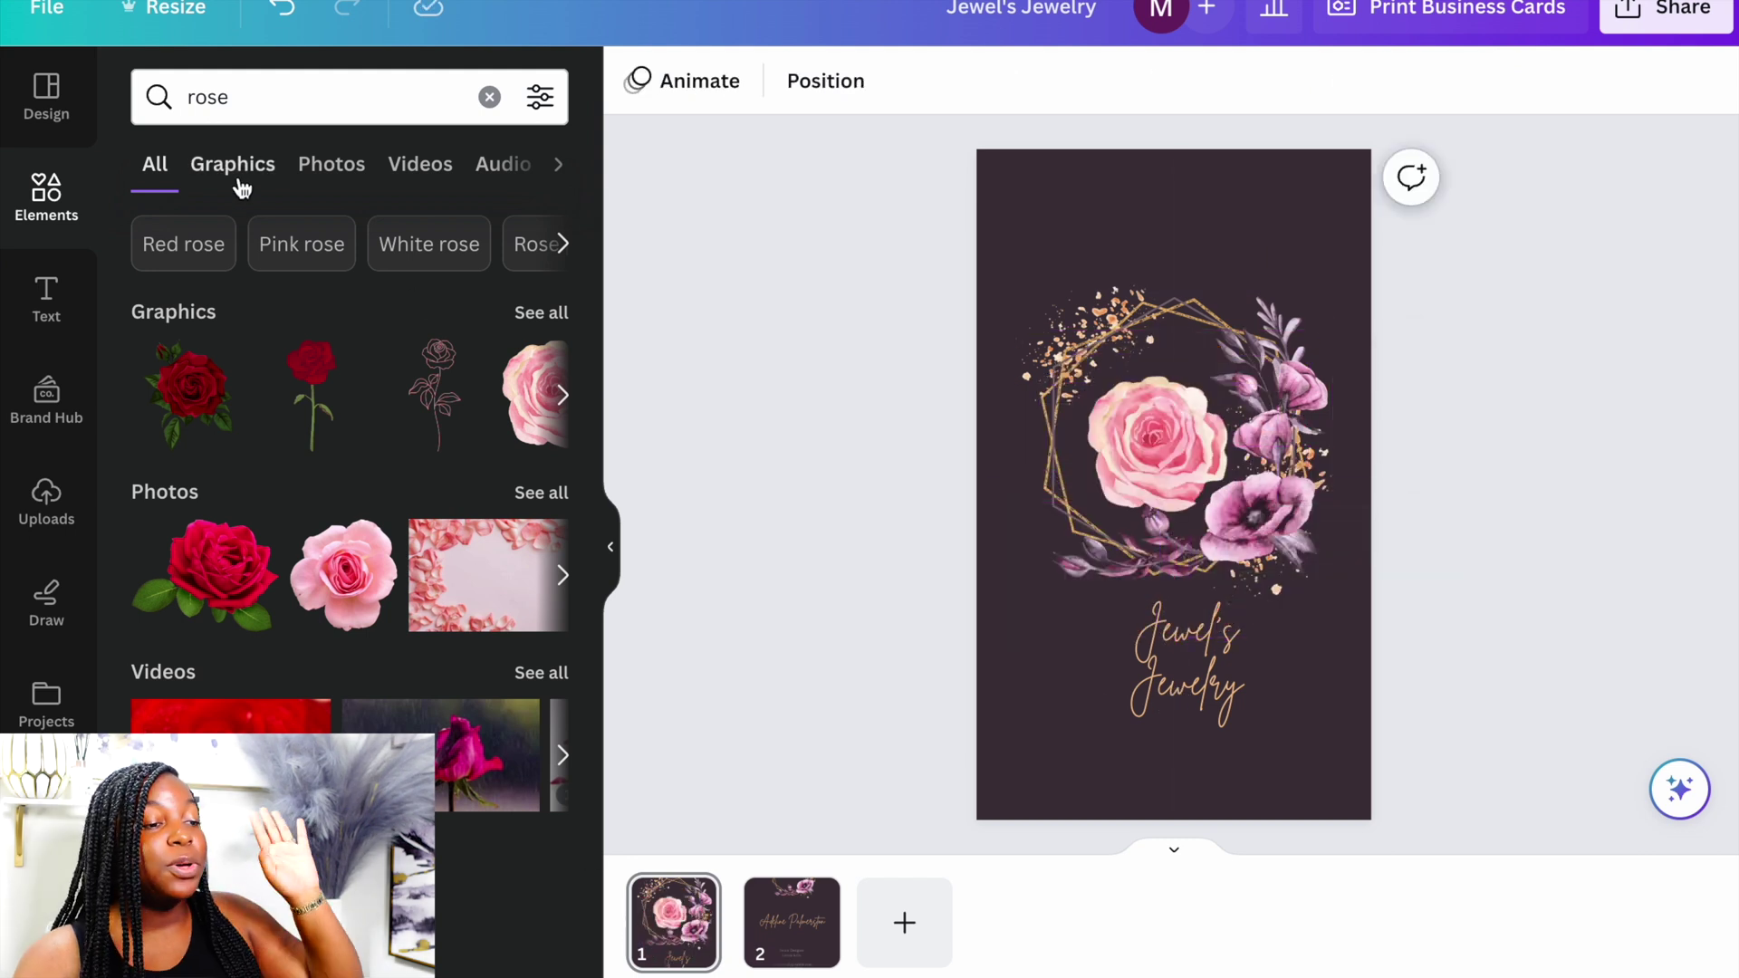
{"action": "left_click", "coordinate": [1065, 194]}
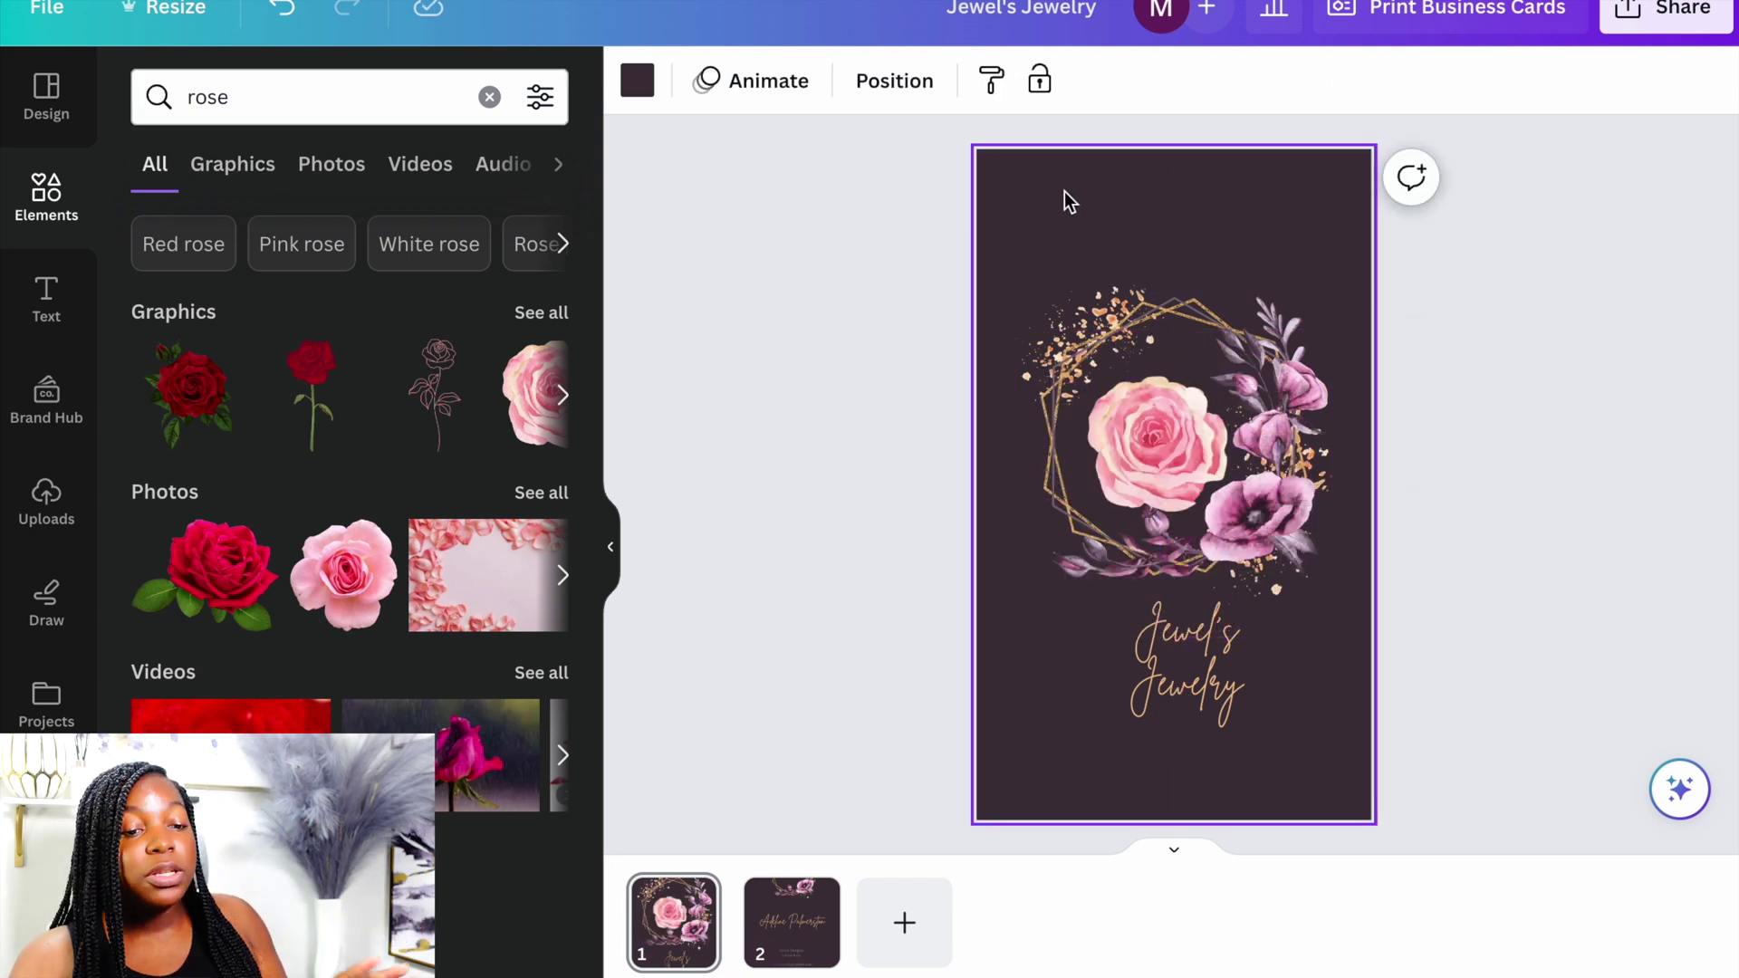
Step: Set the front card's background to the mauve photo colour
{"action": "left_click", "coordinate": [638, 81]}
{"action": "scroll", "coordinate": [512, 611], "scroll_direction": "down", "scroll_amount": 5}
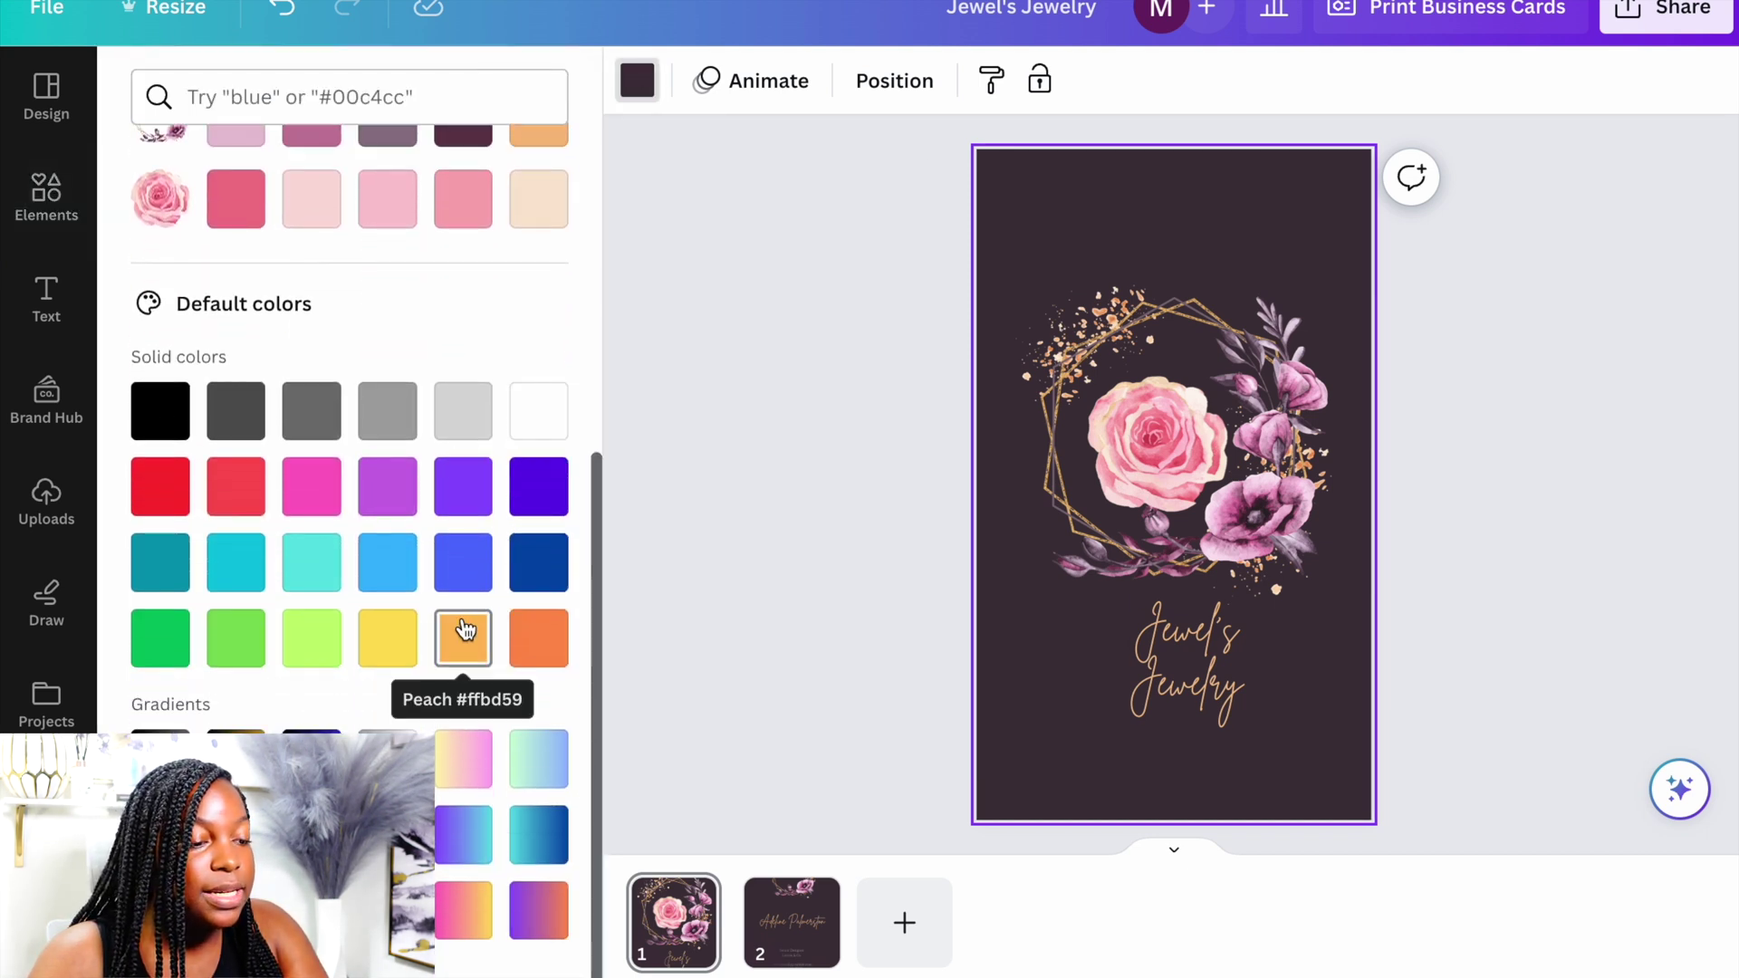
{"action": "scroll", "coordinate": [312, 443], "scroll_direction": "up", "scroll_amount": 4}
{"action": "left_click", "coordinate": [311, 444]}
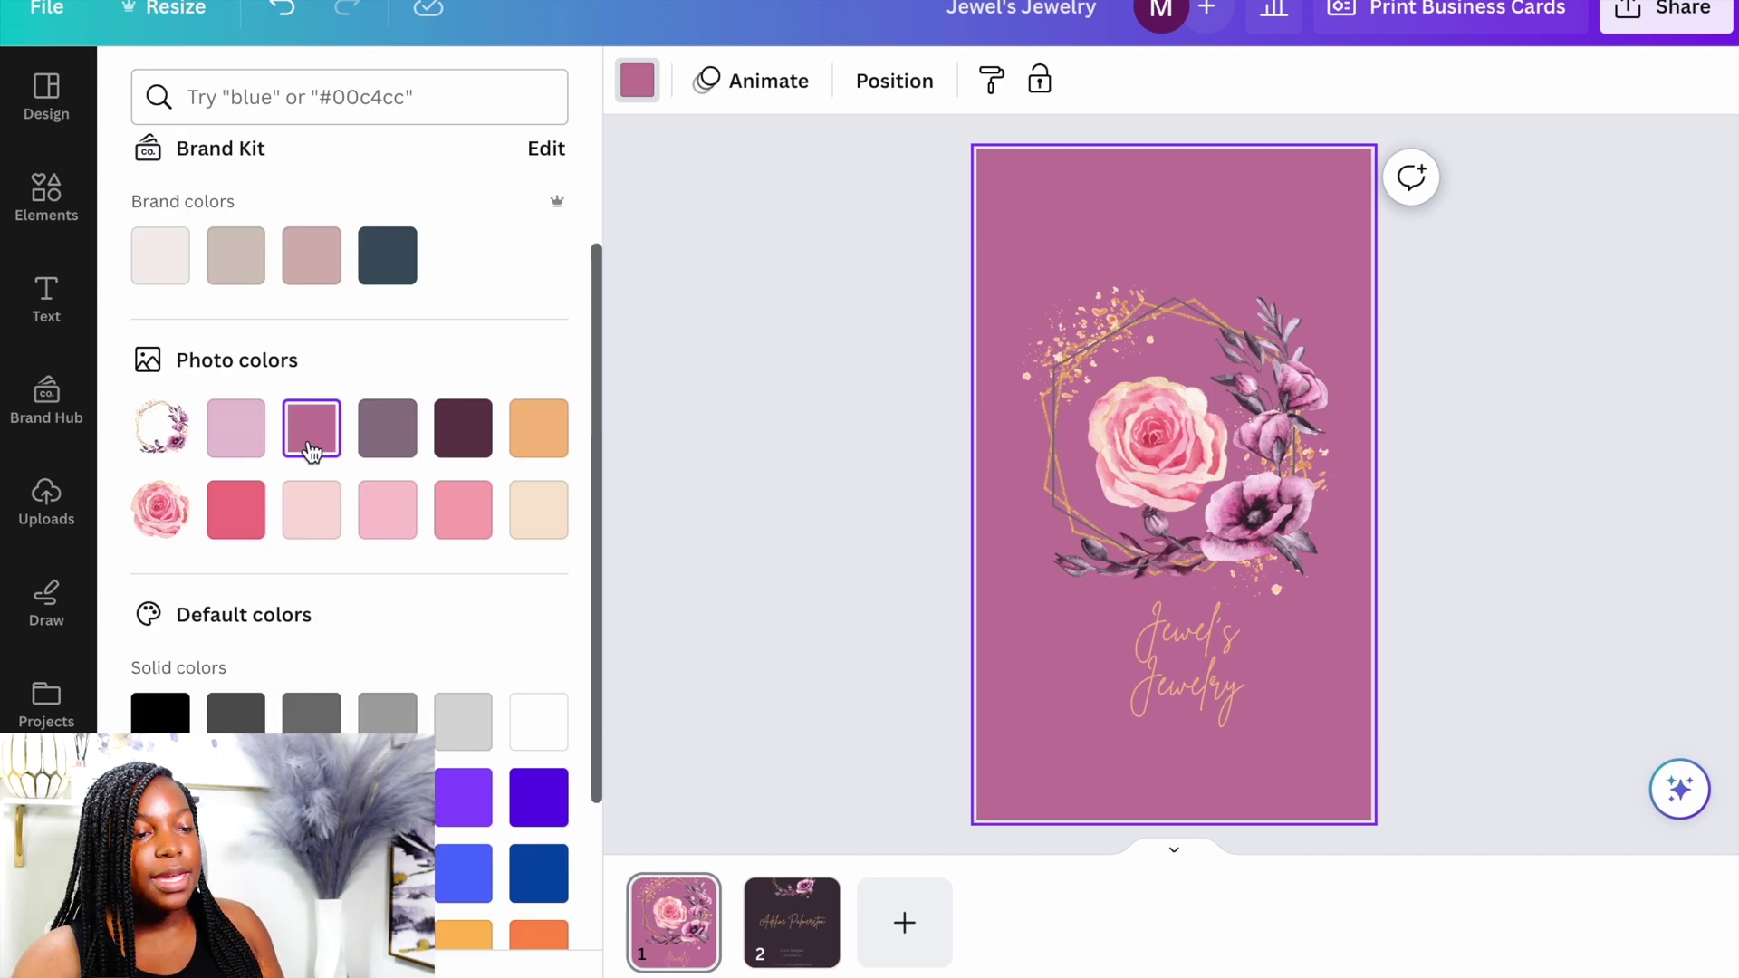
Step: Add the glowing Sparkle neon text preset and move it to the top of the card
{"action": "left_click", "coordinate": [64, 328]}
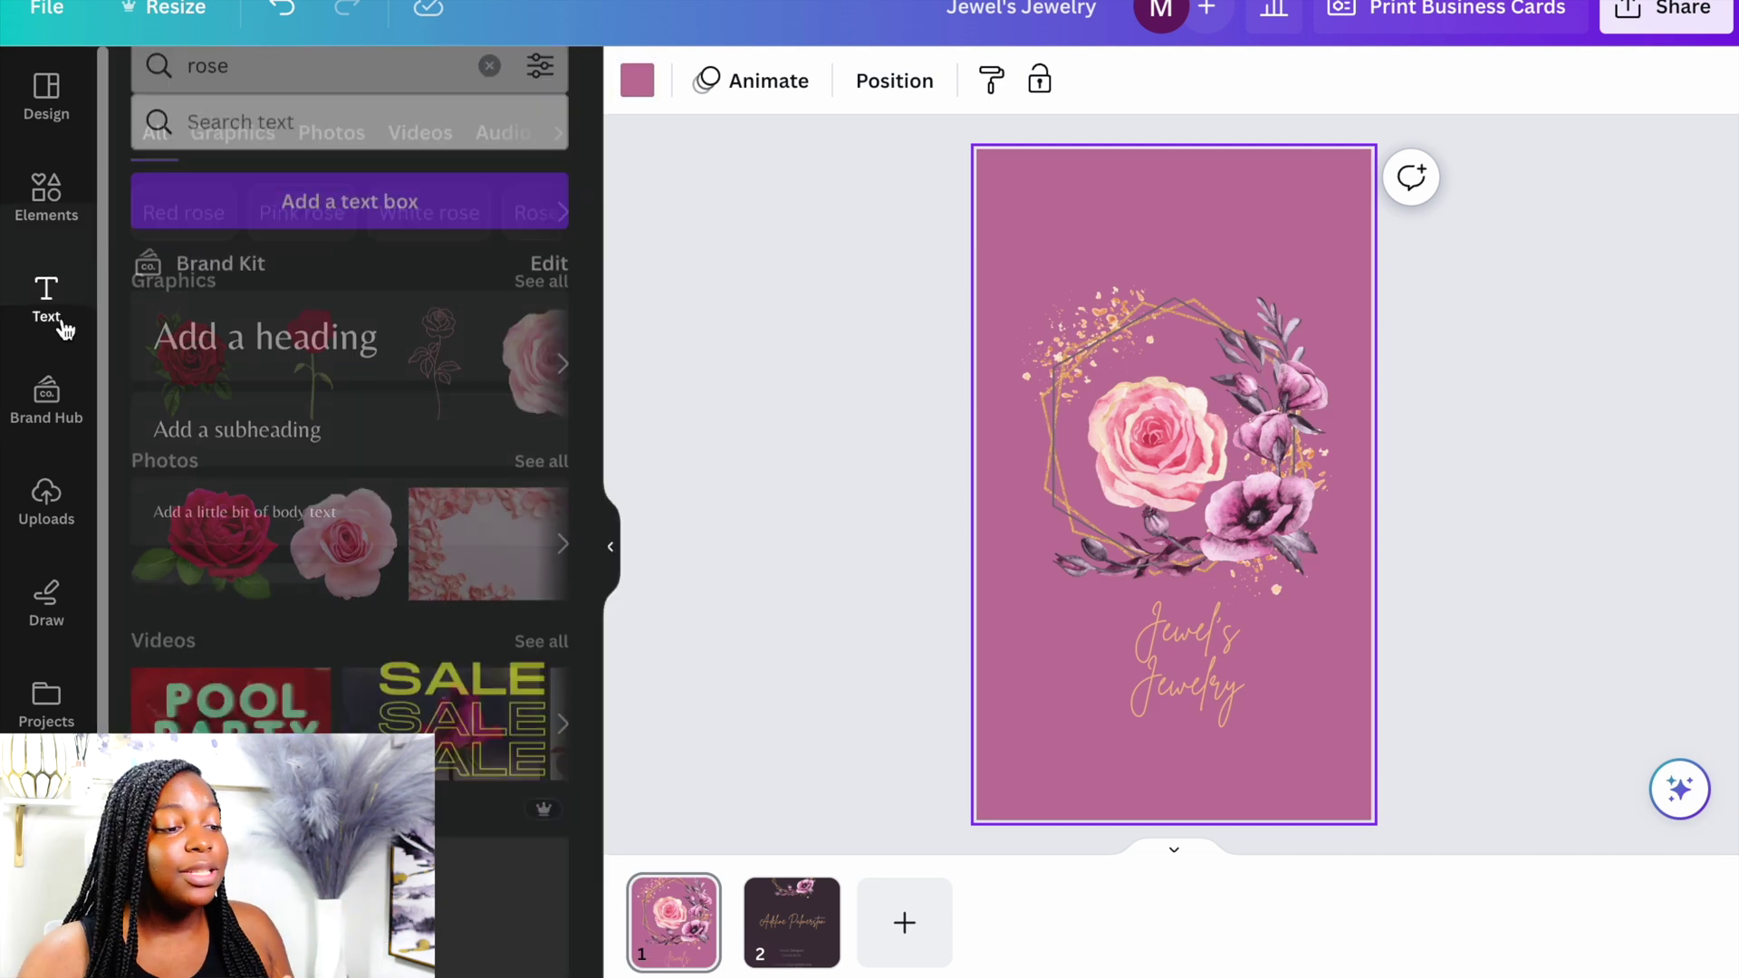
{"action": "left_click", "coordinate": [396, 316]}
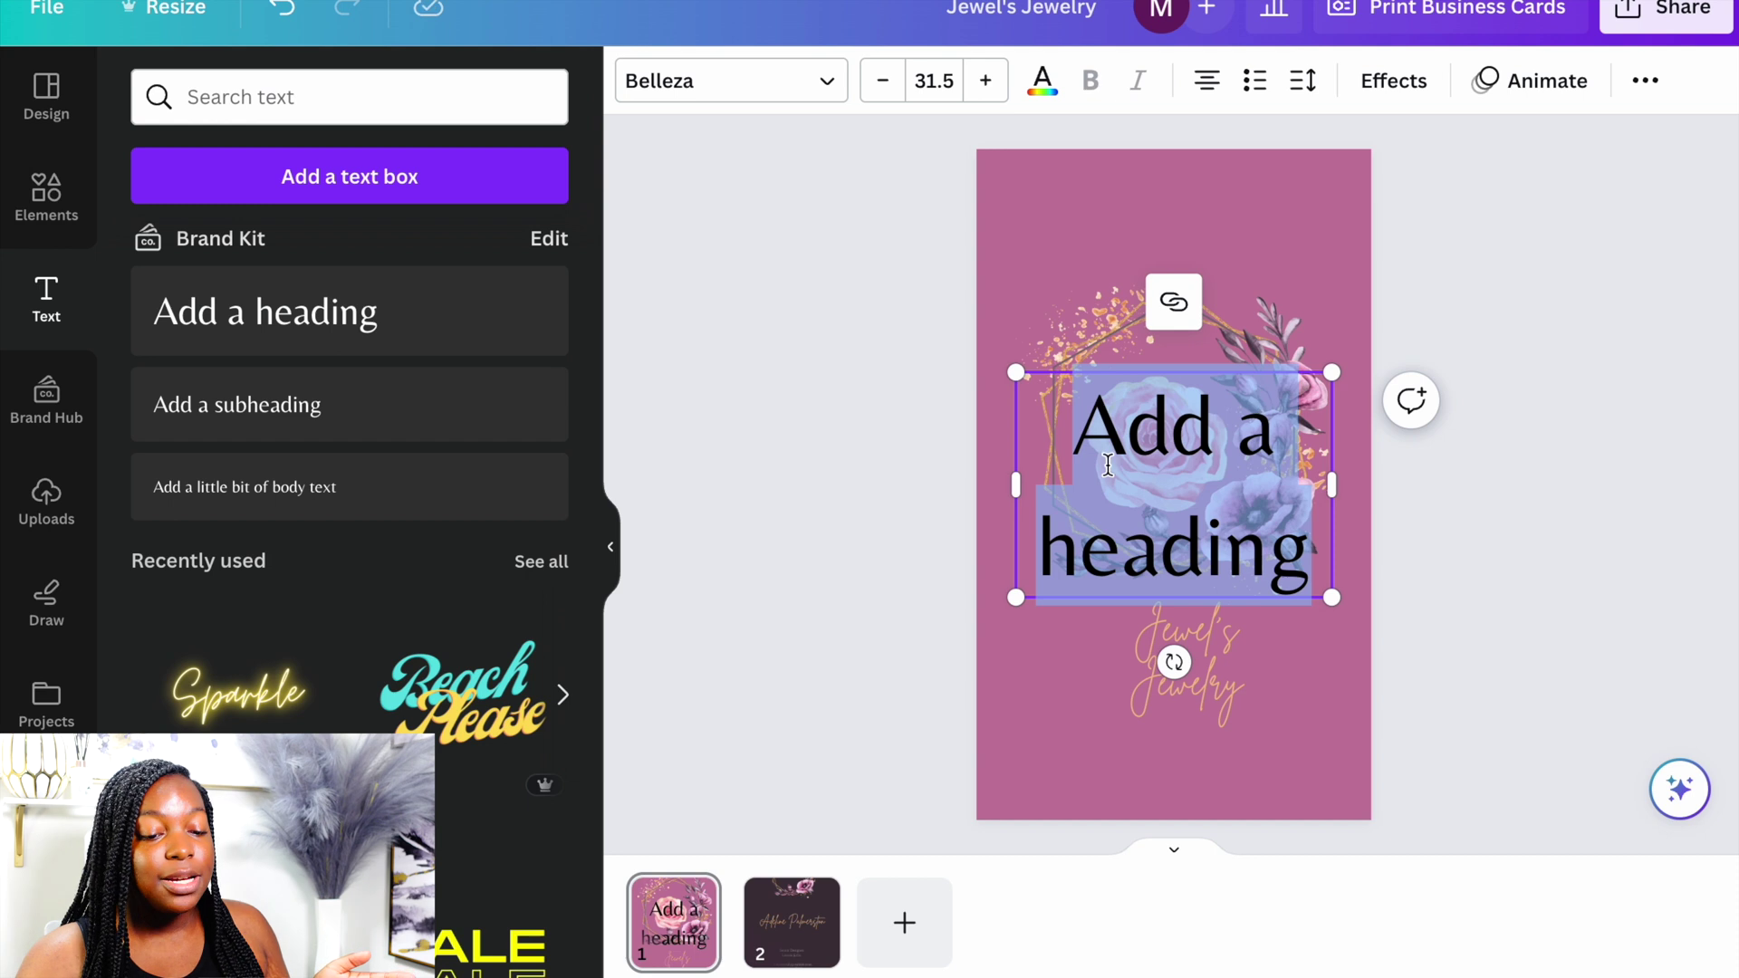
{"action": "left_click", "coordinate": [743, 99]}
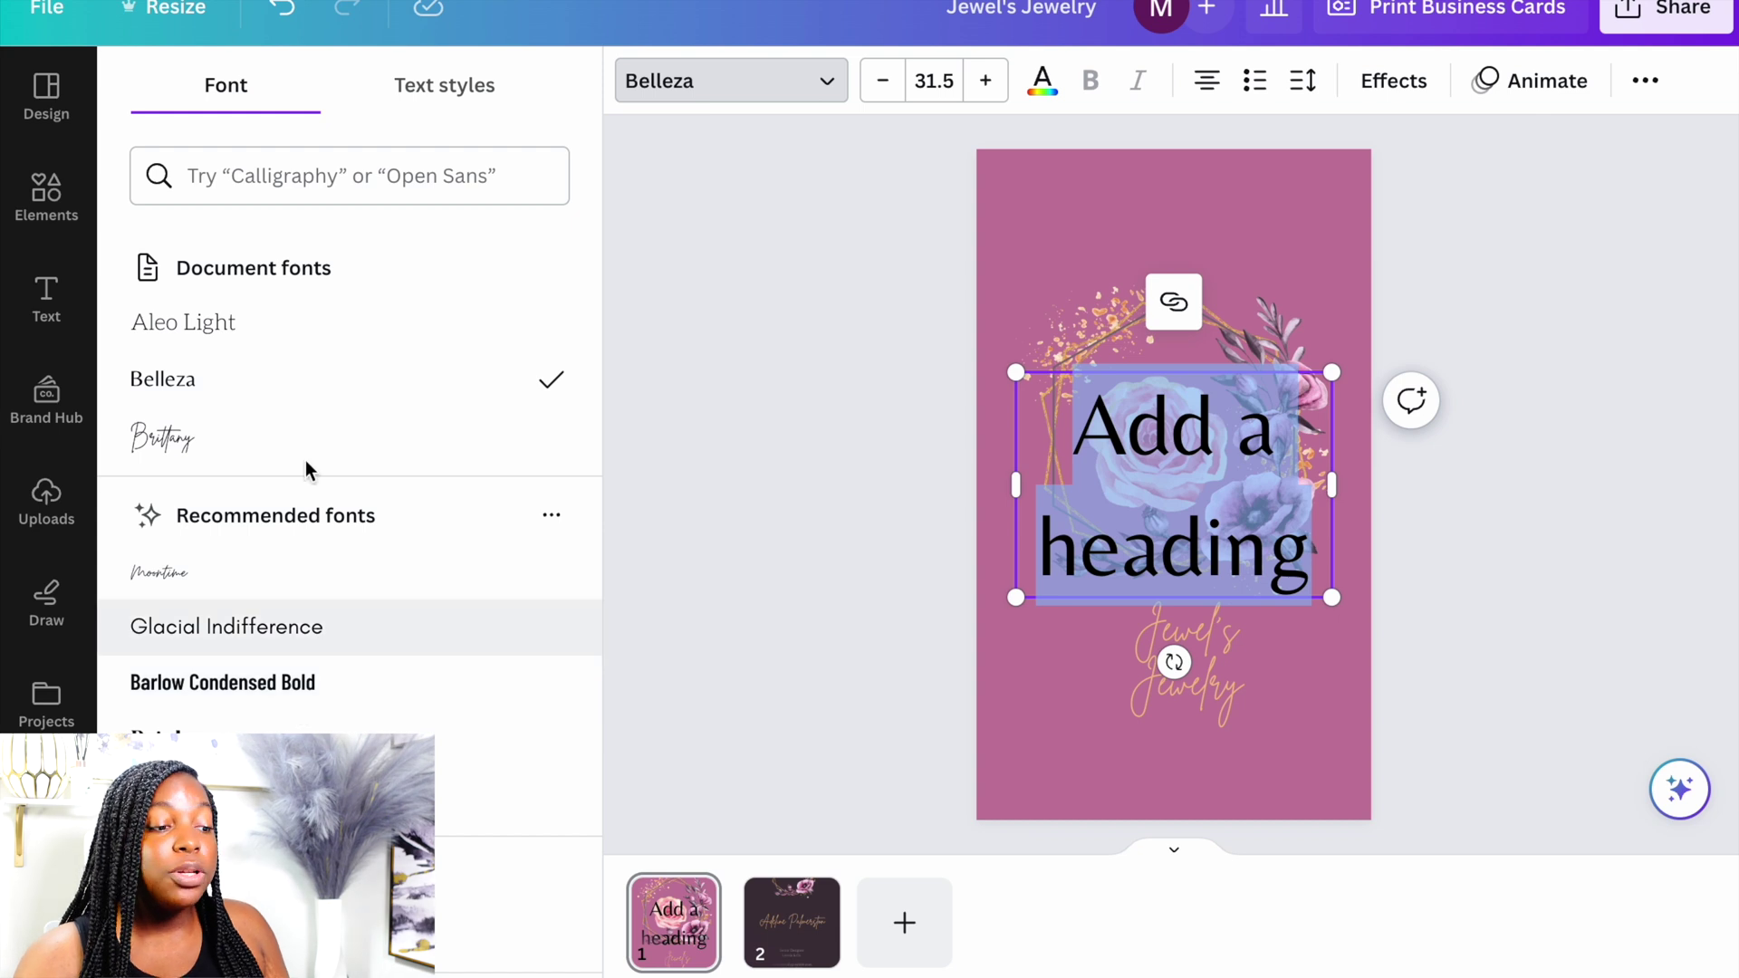
{"action": "left_click", "coordinate": [876, 279]}
{"action": "key", "text": "Delete"}
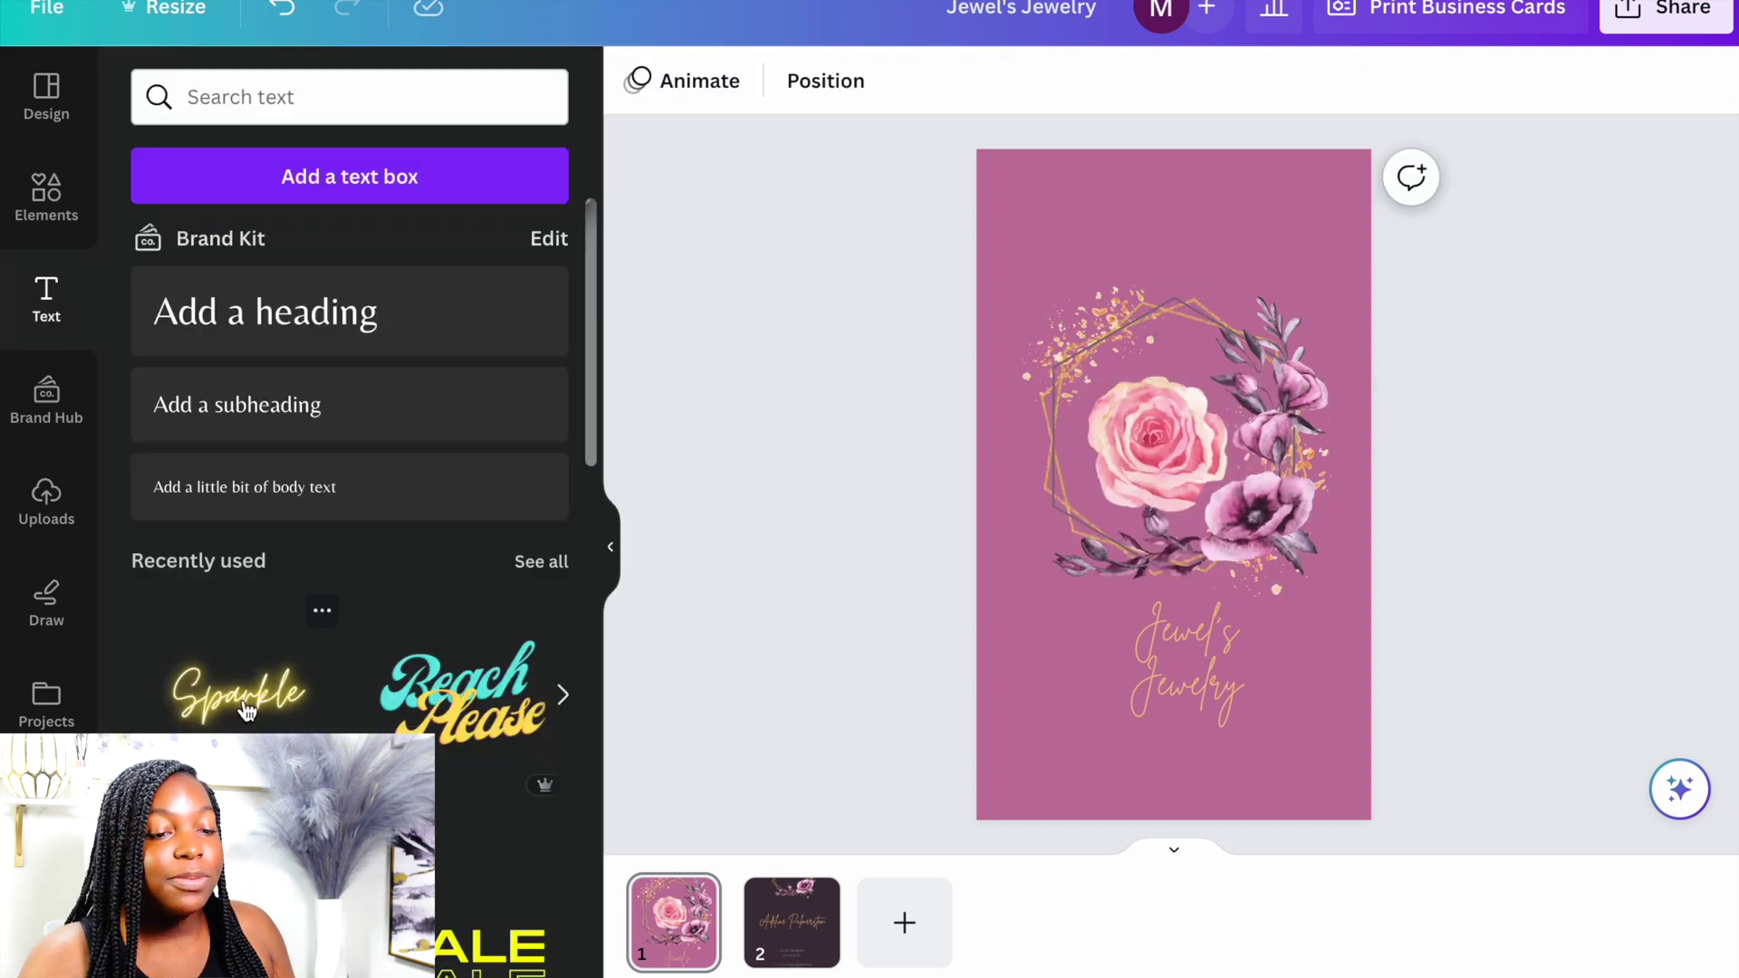
{"action": "left_click", "coordinate": [240, 692]}
{"action": "left_click_drag", "start_coordinate": [1146, 480], "coordinate": [1153, 241]}
{"action": "left_click", "coordinate": [881, 513]}
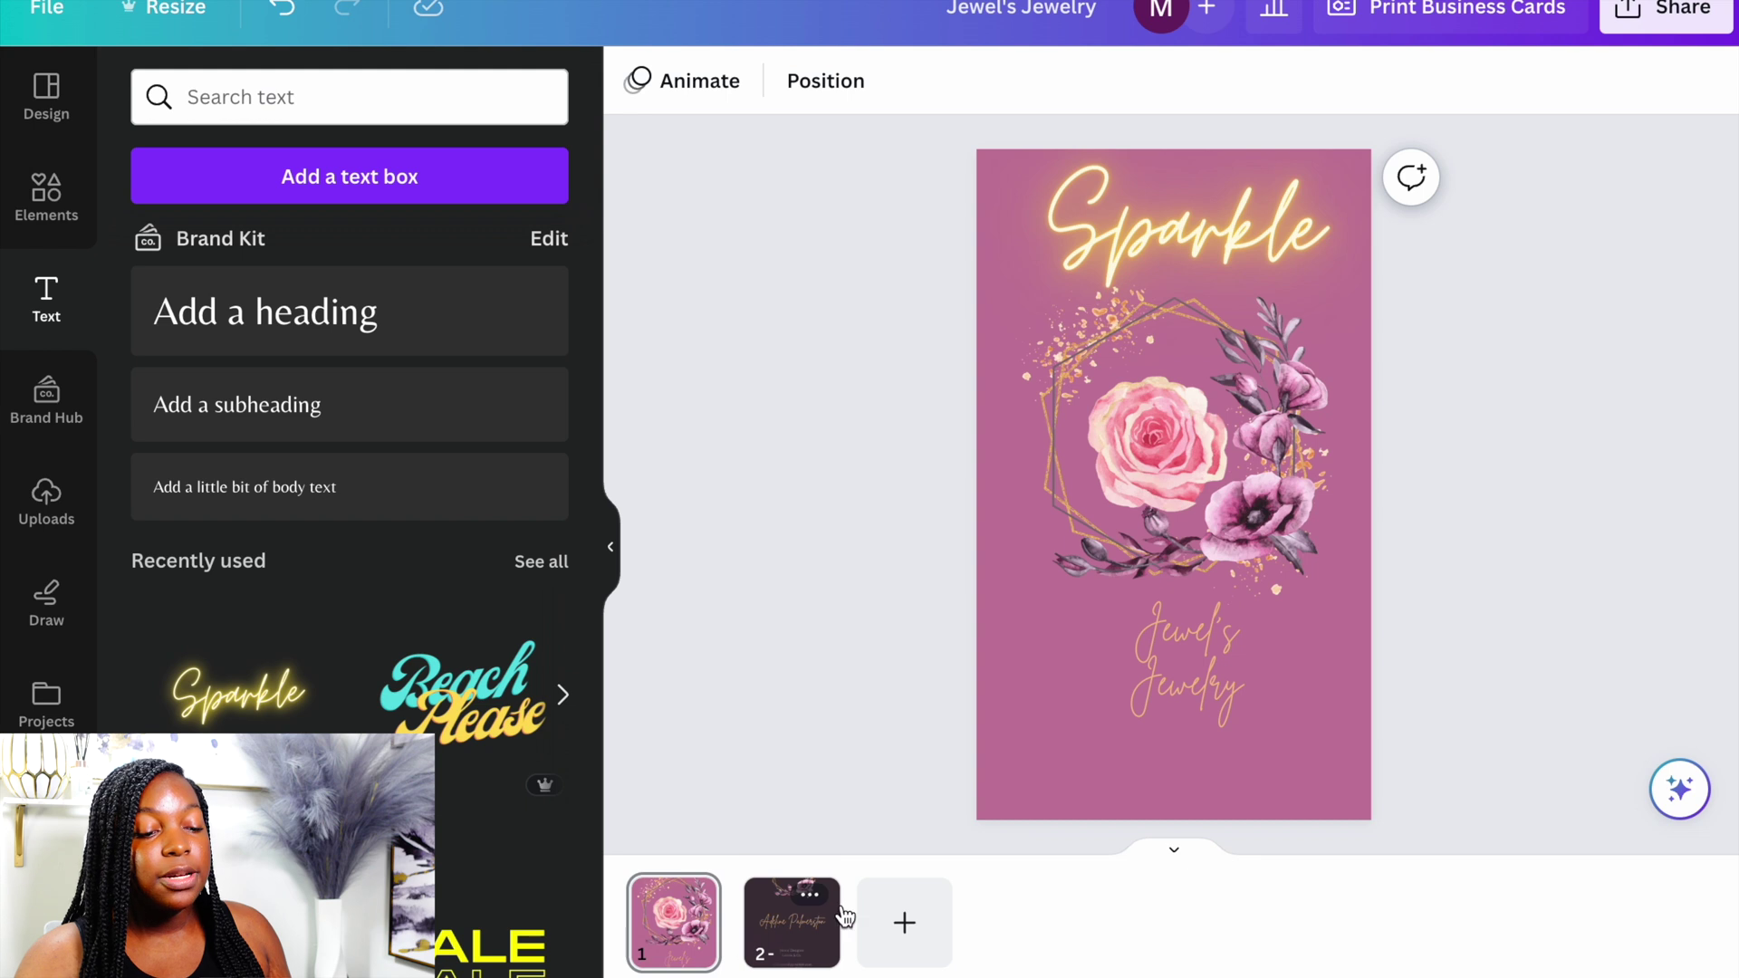
Step: Delete the placeholder name and contact details text from the back card on page 2
{"action": "left_click", "coordinate": [784, 937]}
{"action": "left_click", "coordinate": [1201, 493]}
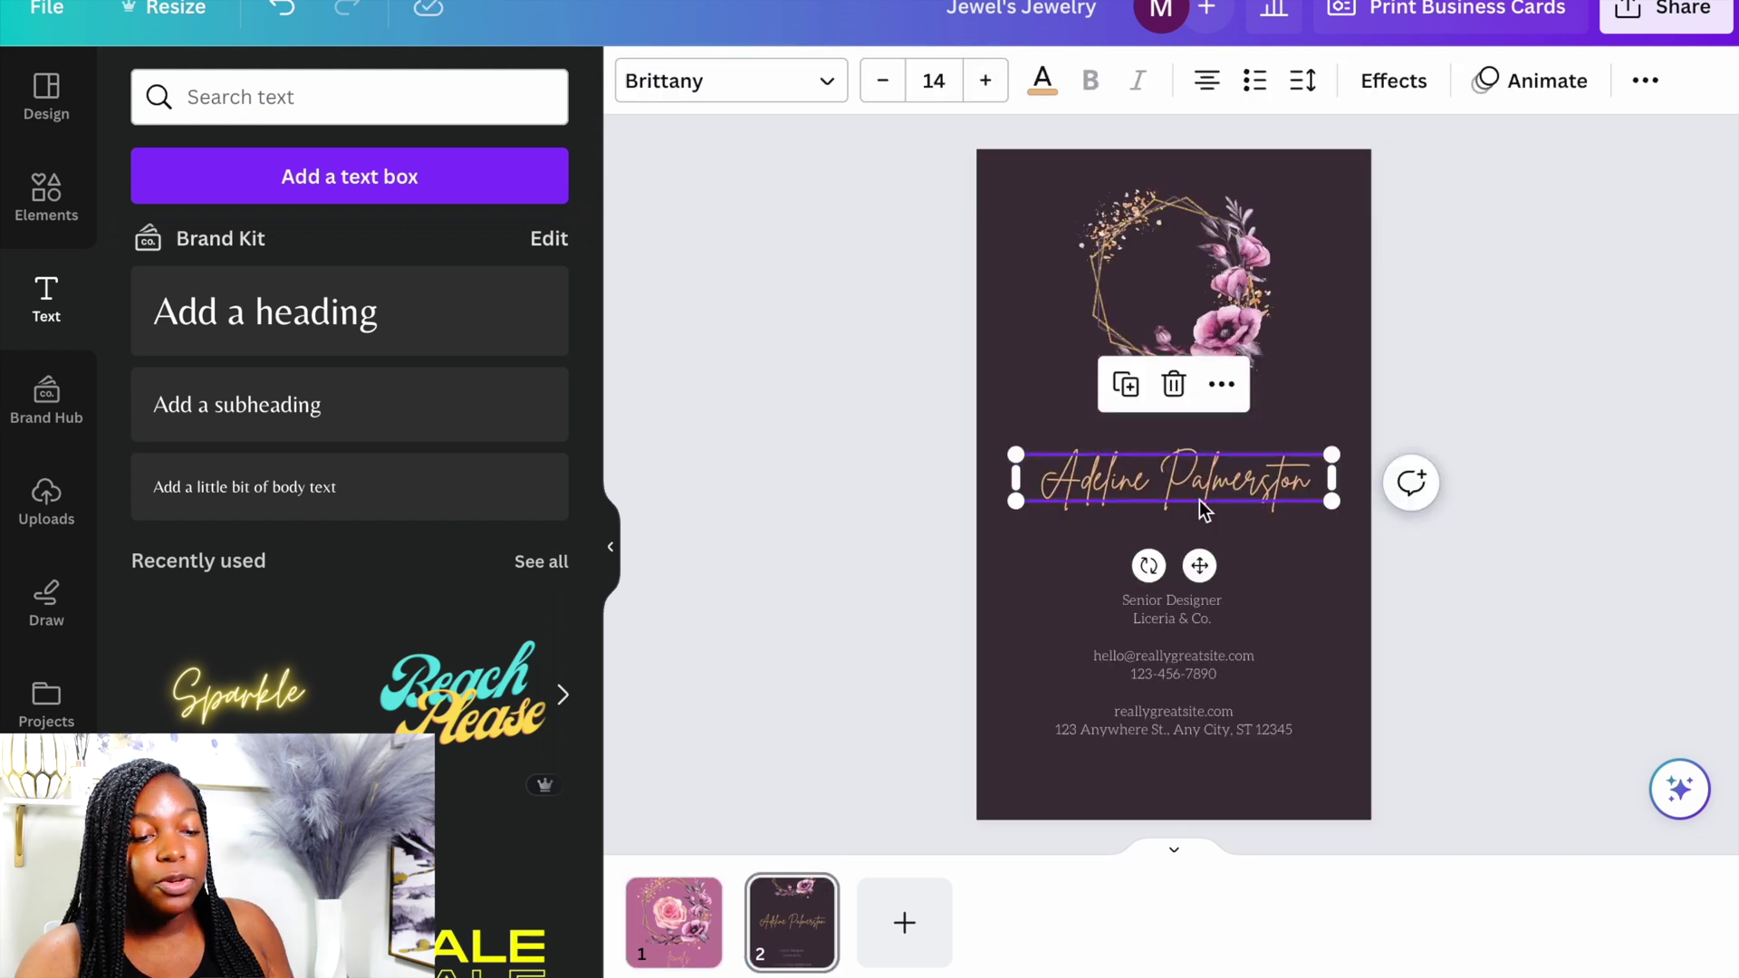
{"action": "key", "text": "Delete"}
{"action": "left_click", "coordinate": [1192, 606]}
{"action": "key", "text": "Delete"}
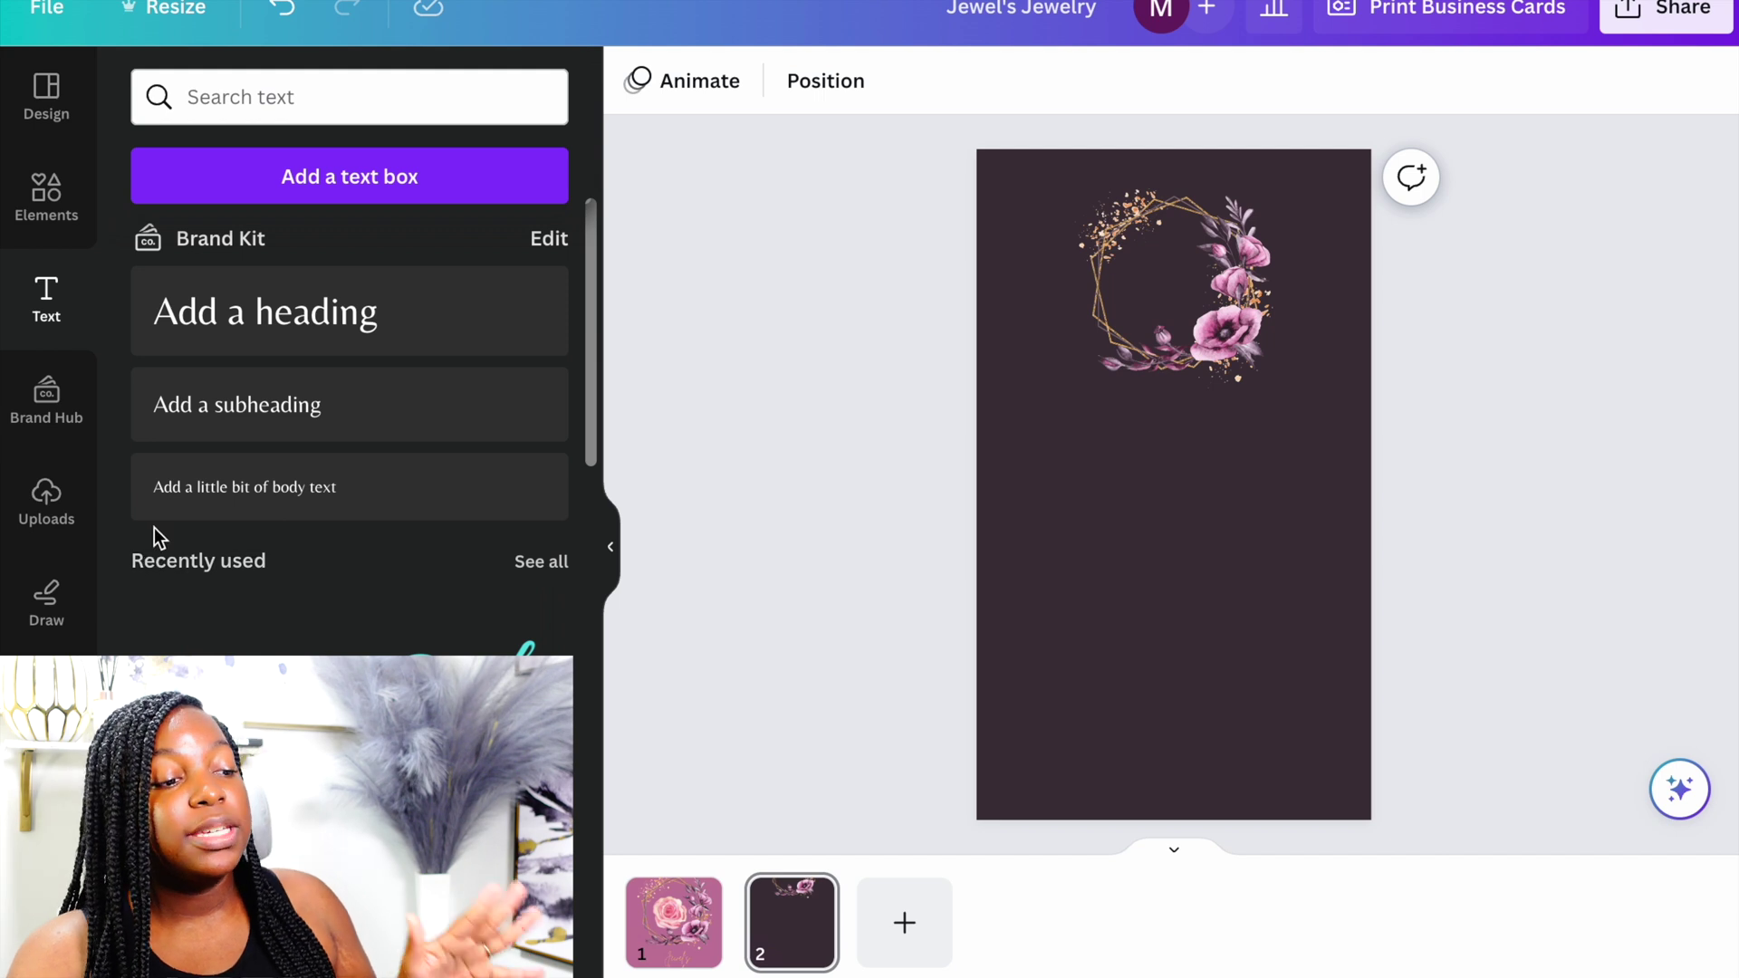
Step: Upload qr-code.png and add it to the back card
{"action": "left_click", "coordinate": [57, 523]}
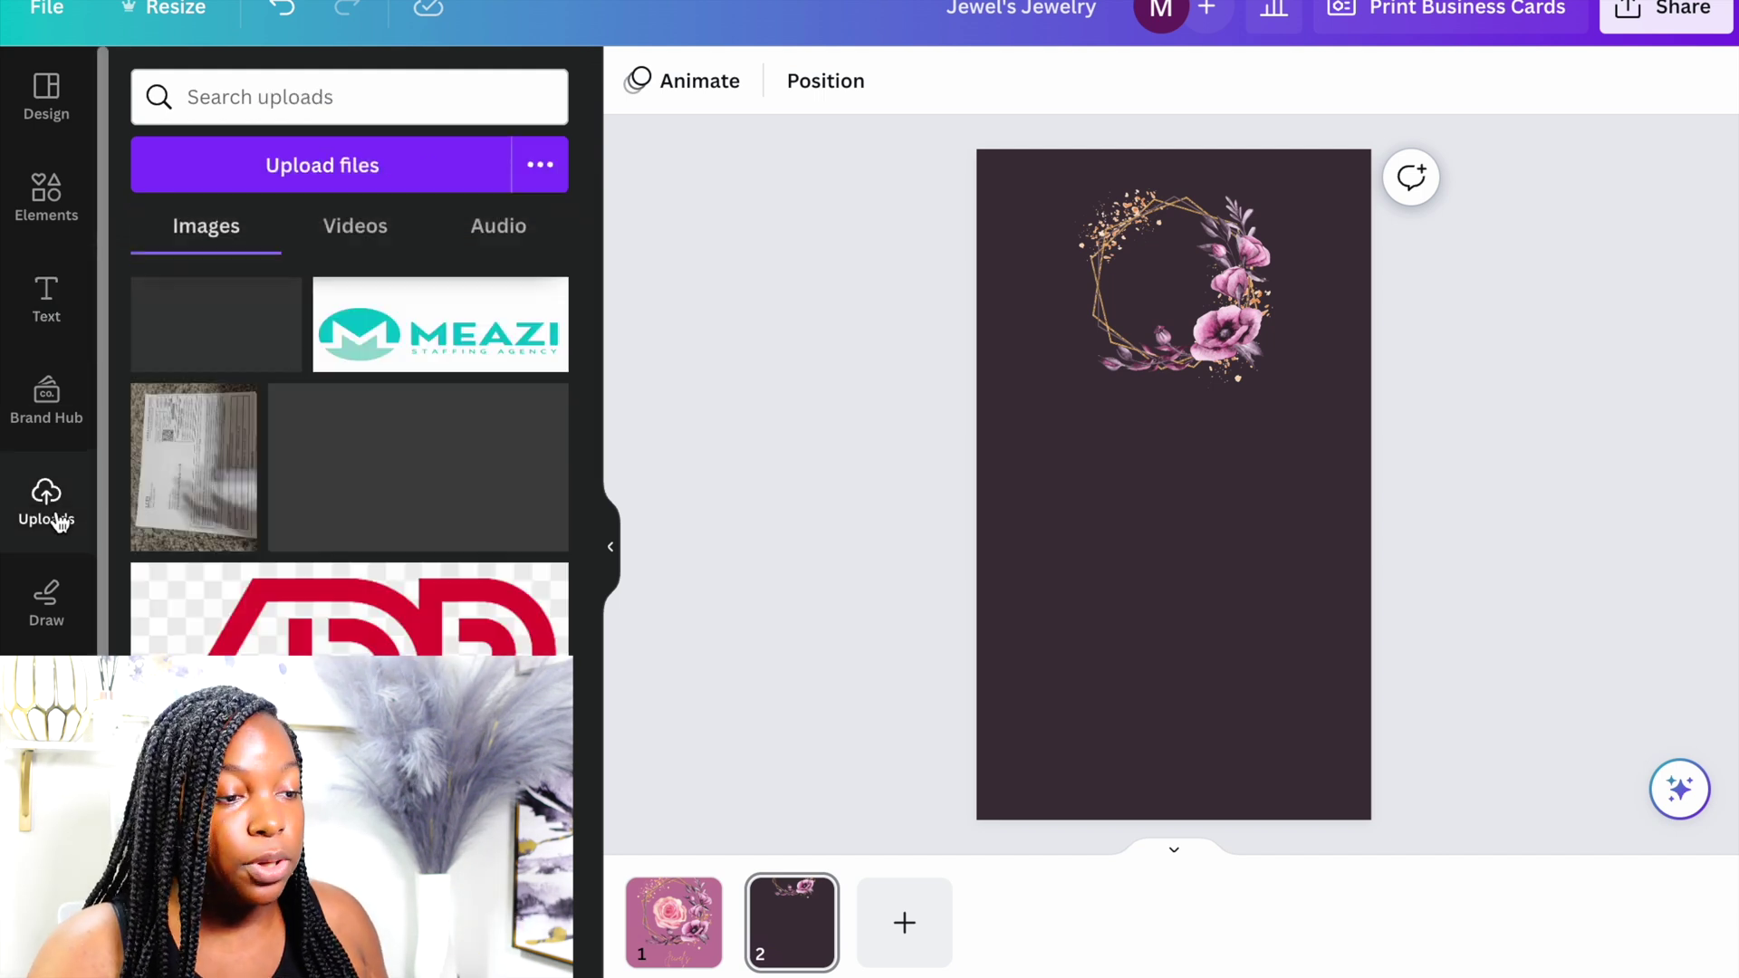
{"action": "left_click", "coordinate": [369, 176]}
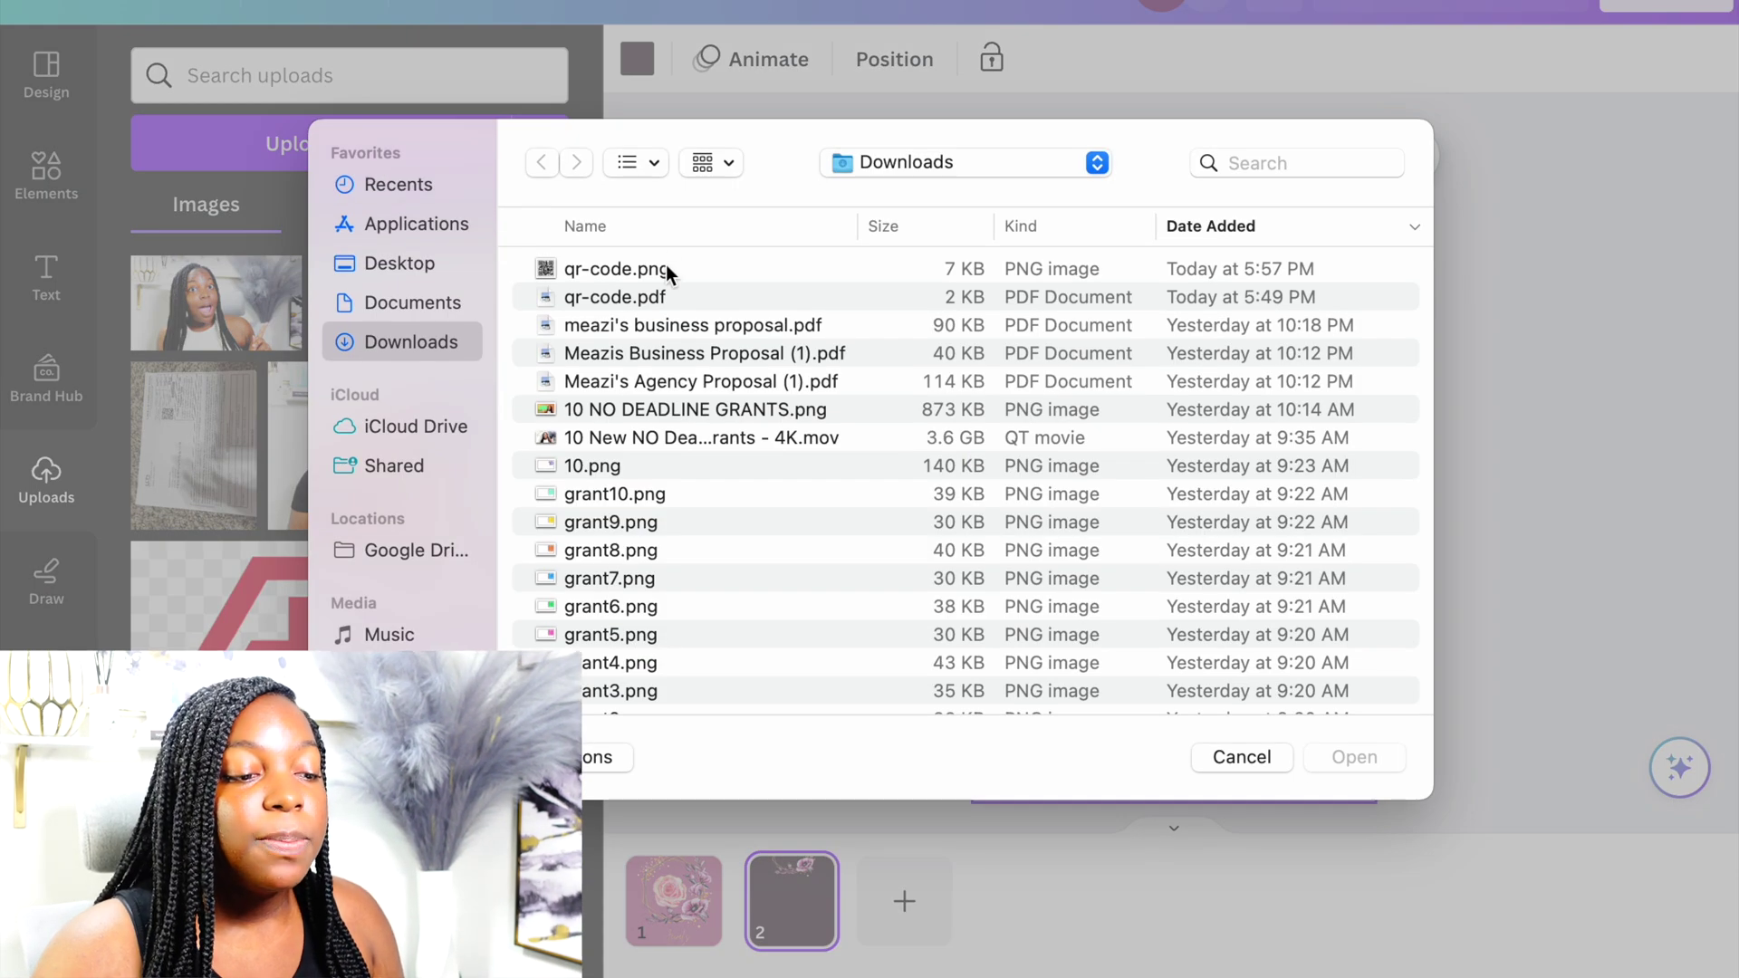
{"action": "left_click", "coordinate": [665, 268]}
{"action": "left_click", "coordinate": [1386, 757]}
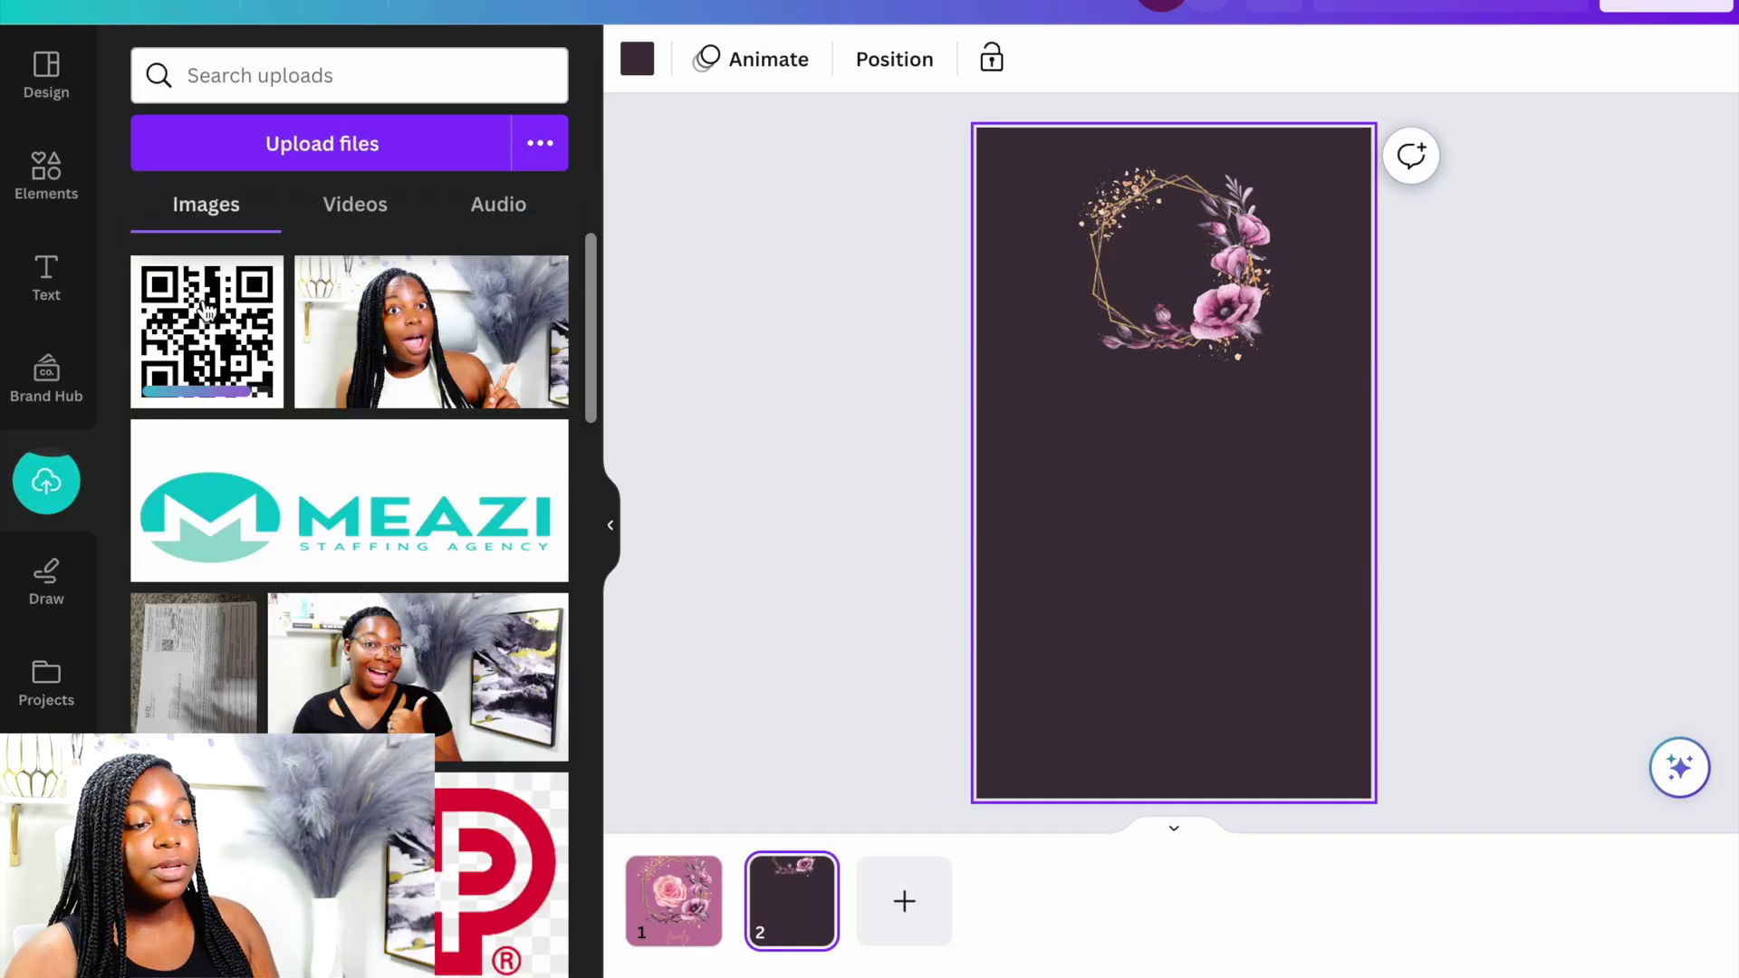
{"action": "left_click", "coordinate": [233, 353]}
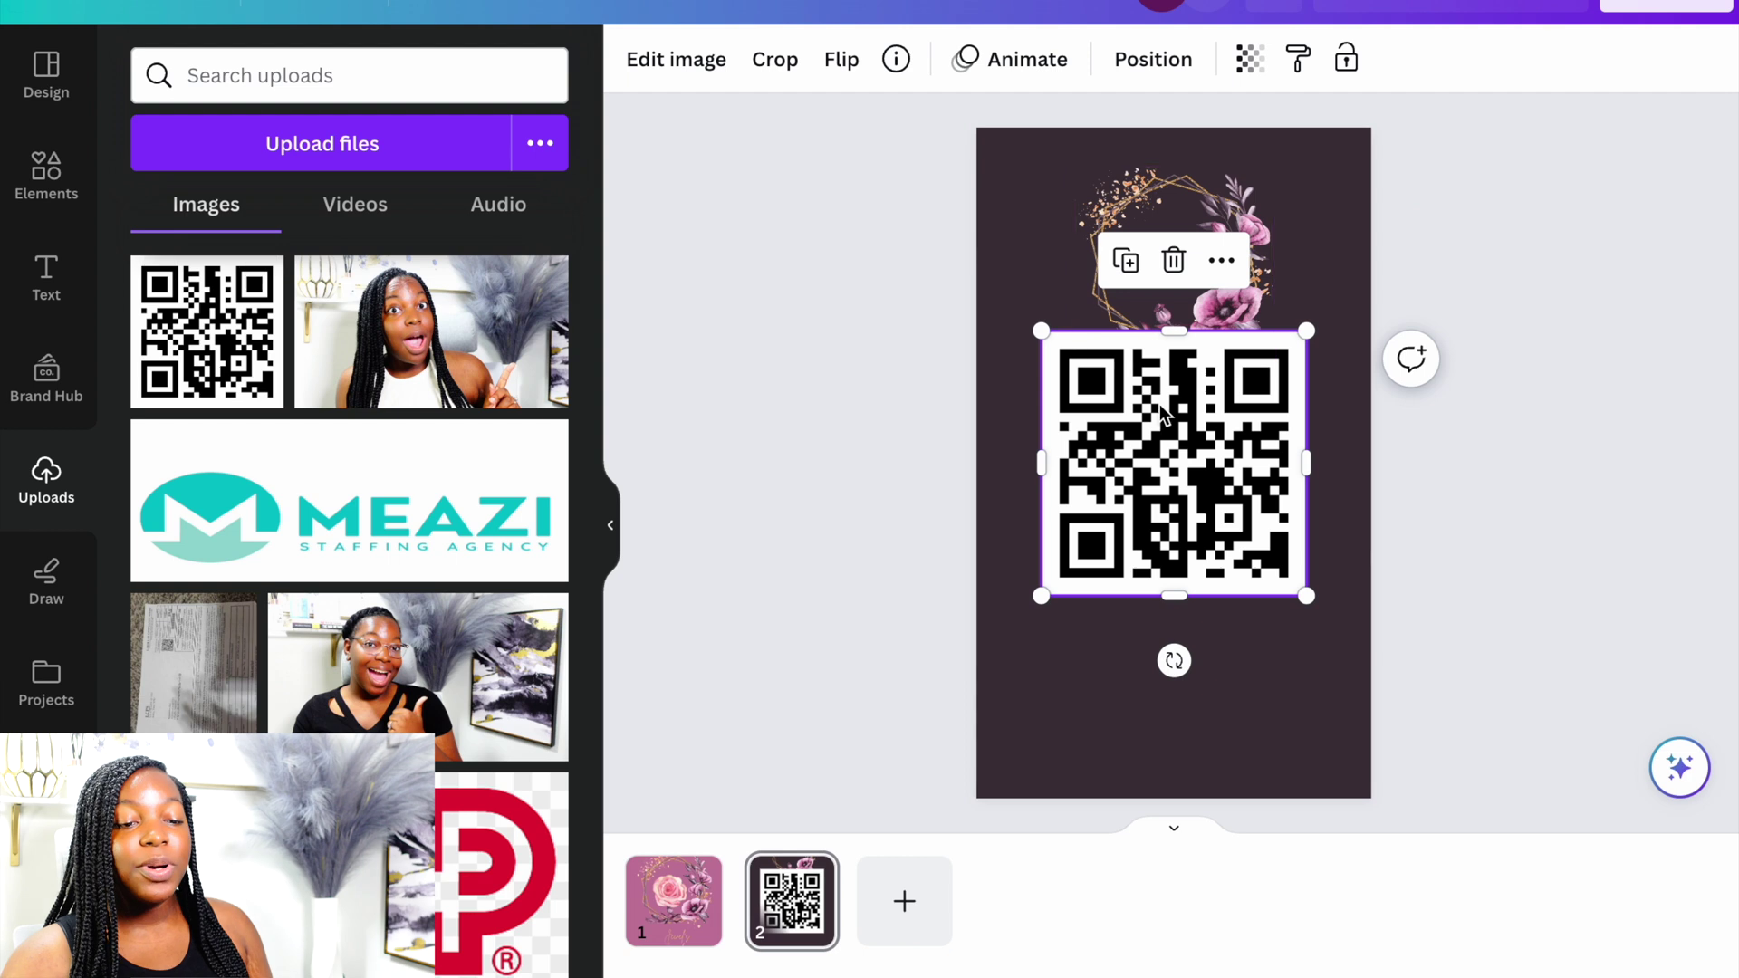
Step: Move the QR code to the bottom of the back card and make the background mauve
{"action": "left_click_drag", "start_coordinate": [1162, 416], "coordinate": [1168, 552]}
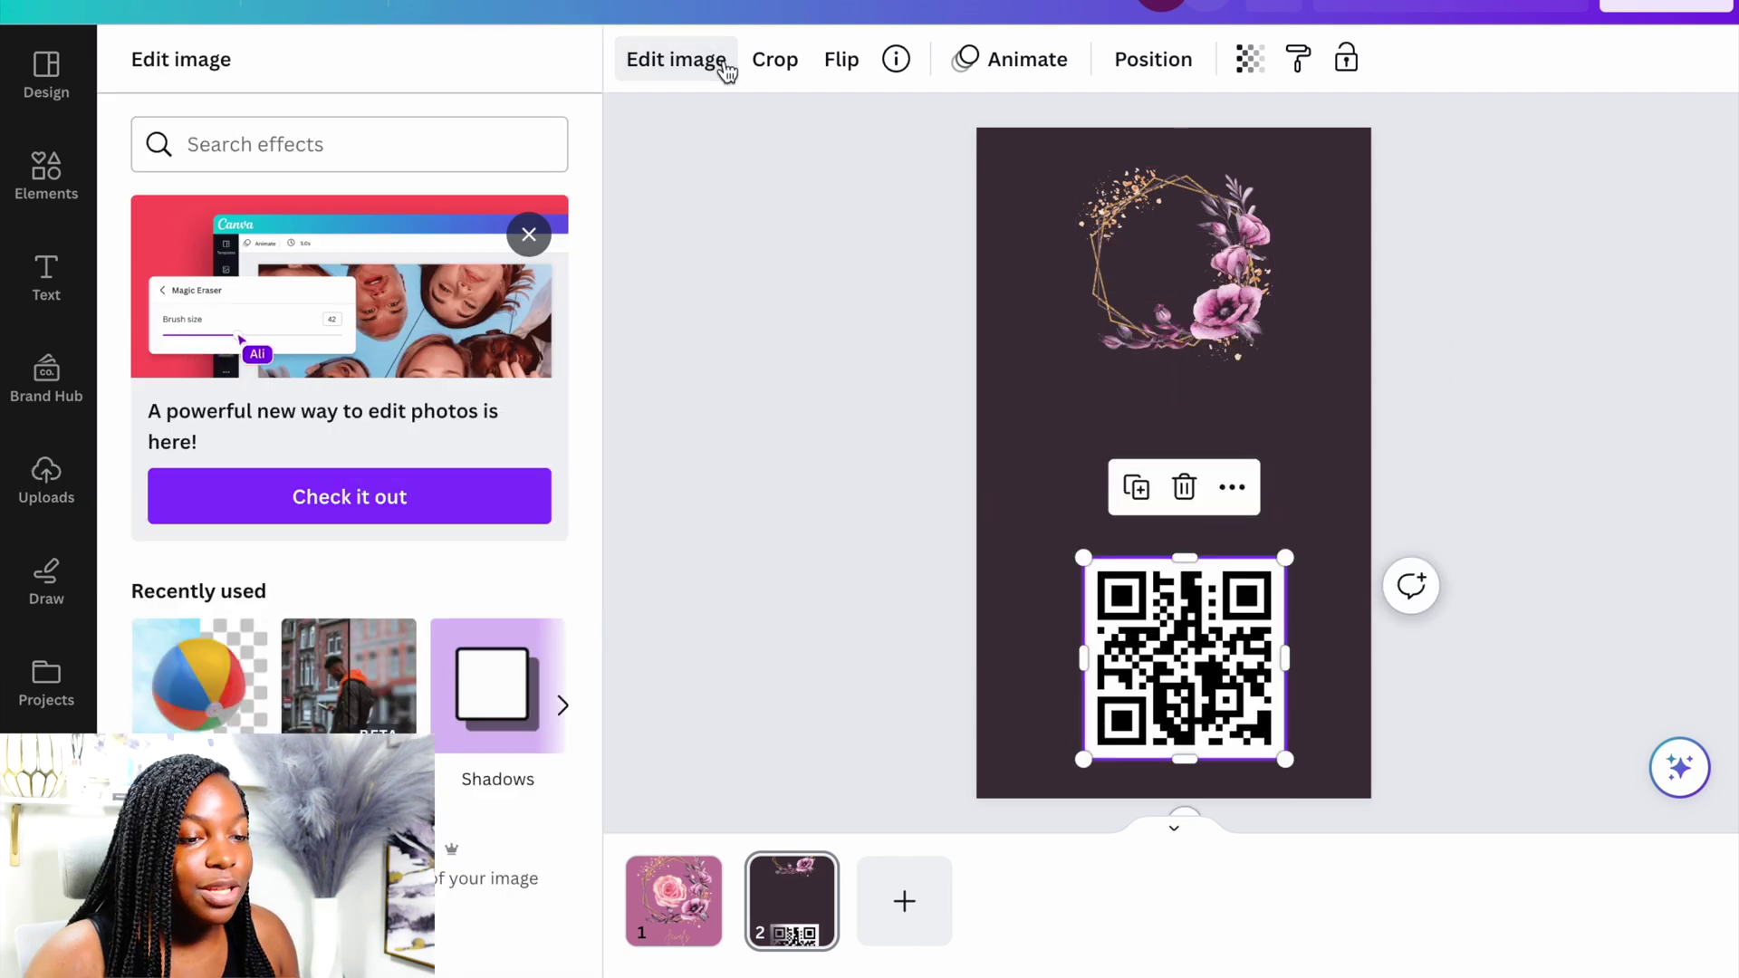
{"action": "key", "text": "Escape"}
{"action": "left_click", "coordinate": [638, 58]}
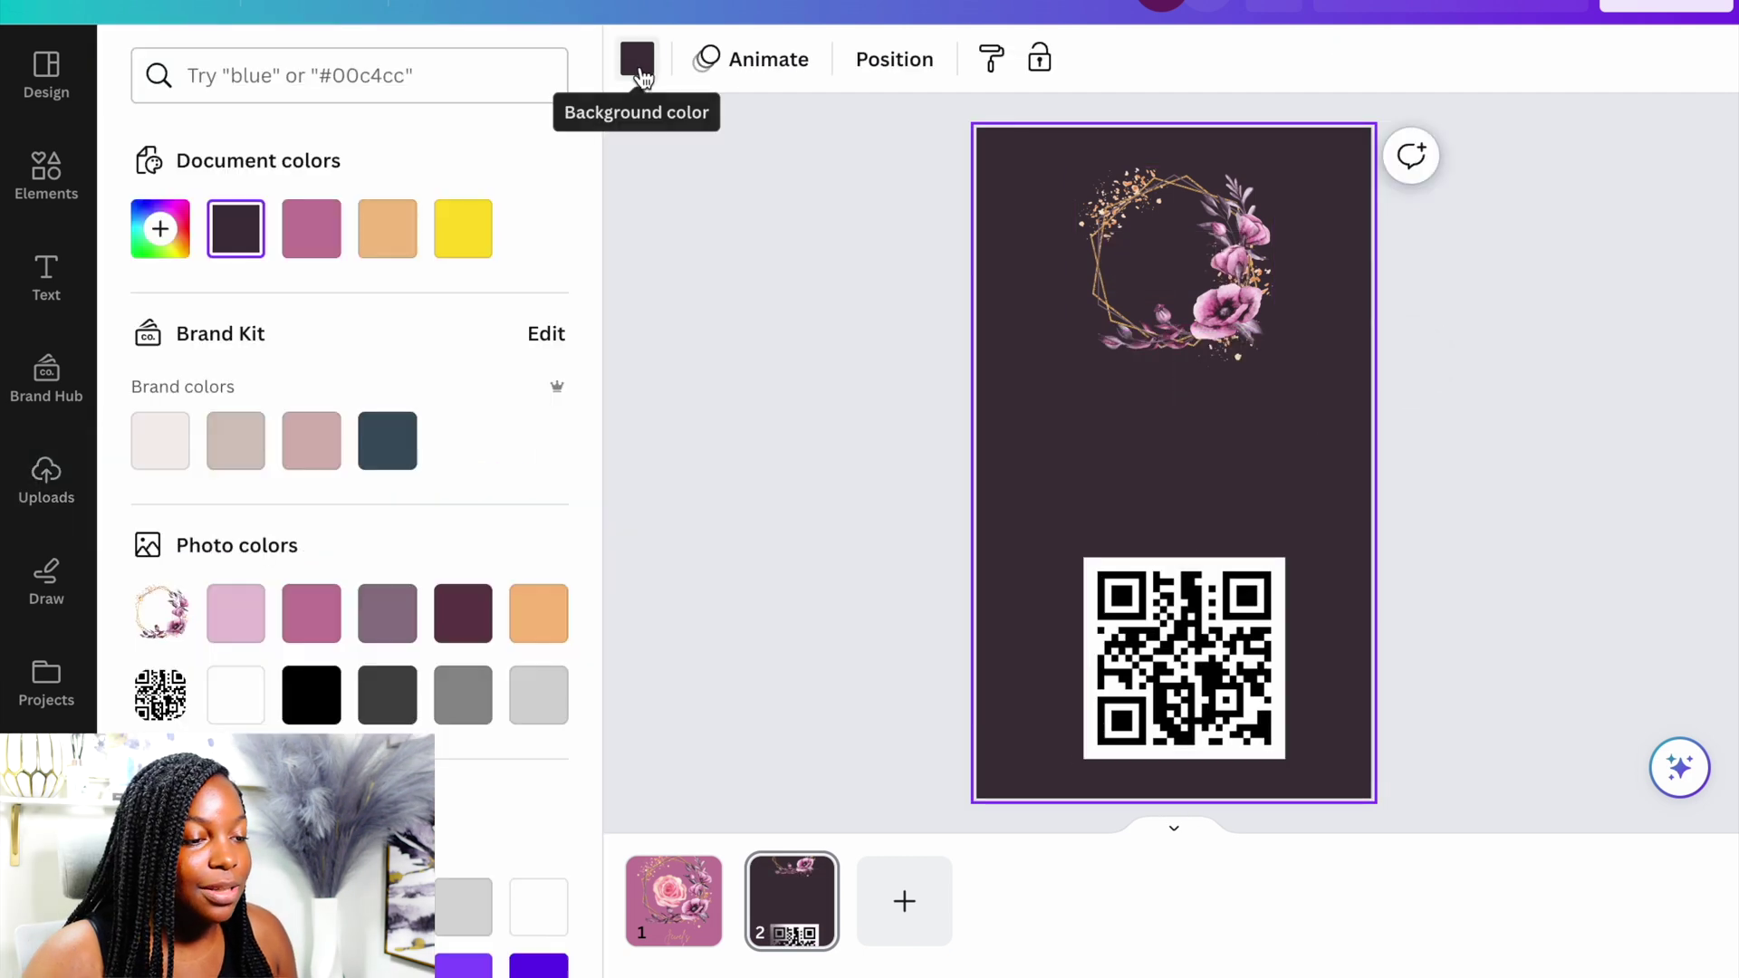
{"action": "left_click", "coordinate": [317, 626]}
{"action": "left_click", "coordinate": [46, 480]}
Step: Add the Sparkle neon text preset above the QR code
{"action": "left_click", "coordinate": [46, 276]}
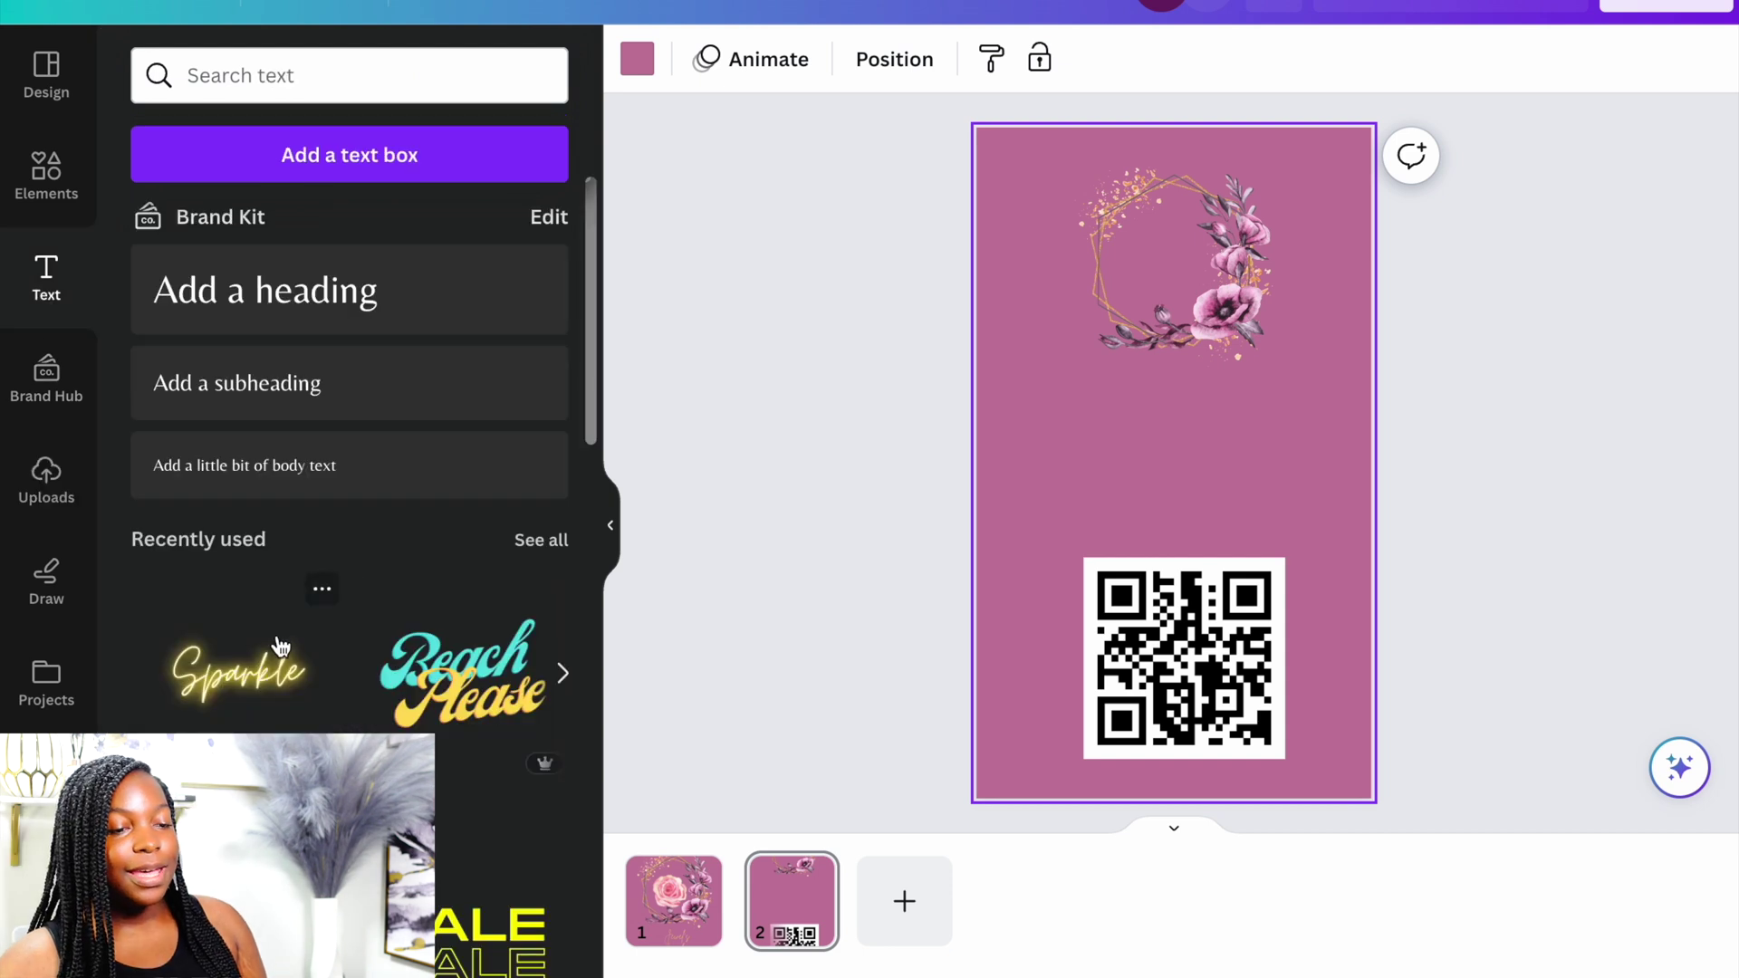
{"action": "left_click", "coordinate": [237, 670]}
{"action": "key", "text": "Escape"}
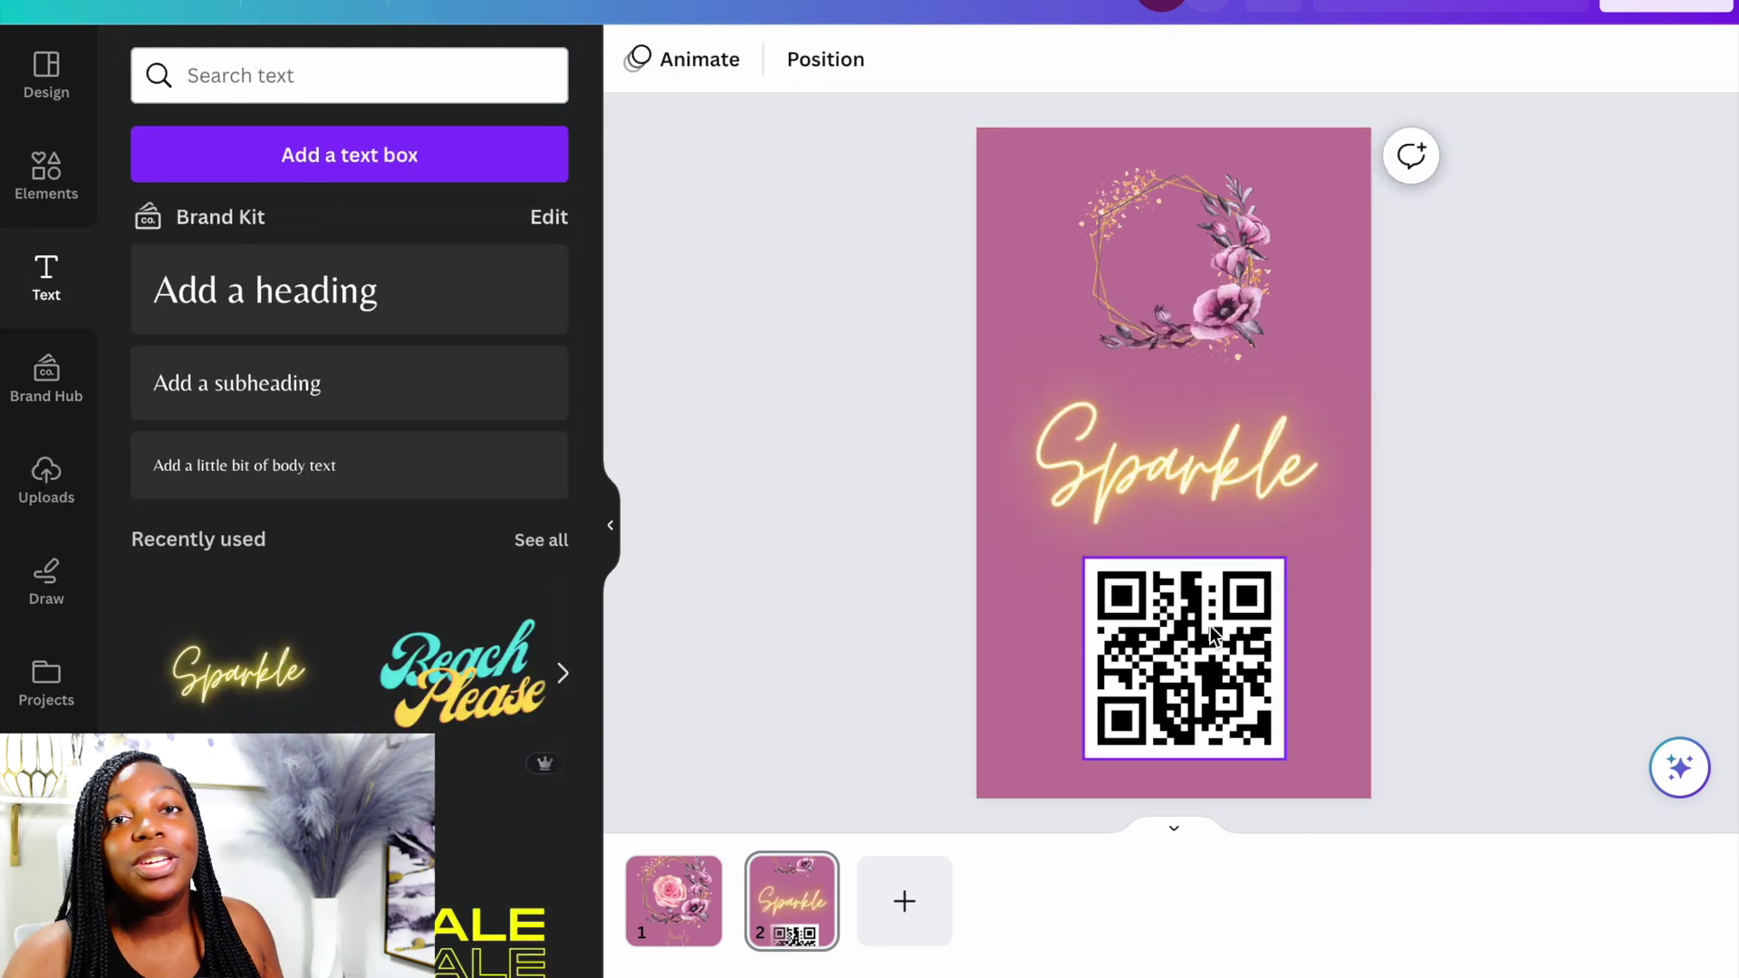